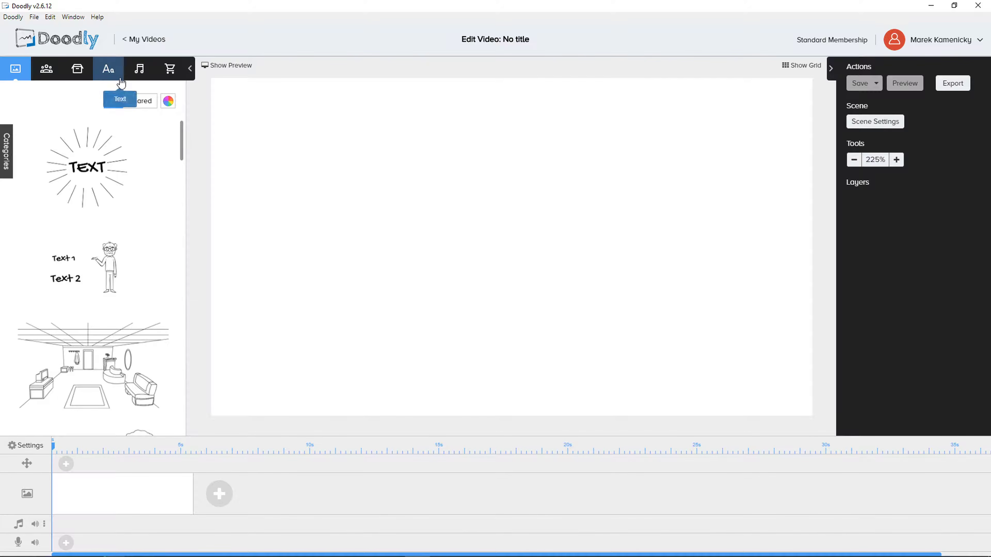
Import the car image 6afb08e233f126c3dabff441c31e06ayb.png from the Desktop as a new prop
{"action": "left_click", "coordinate": [89, 74]}
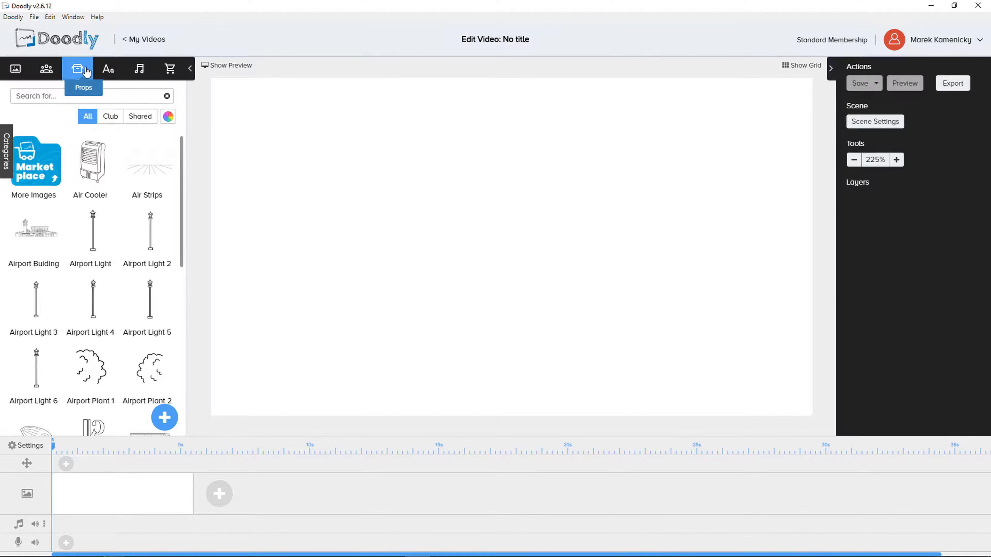
{"action": "left_click", "coordinate": [164, 417]}
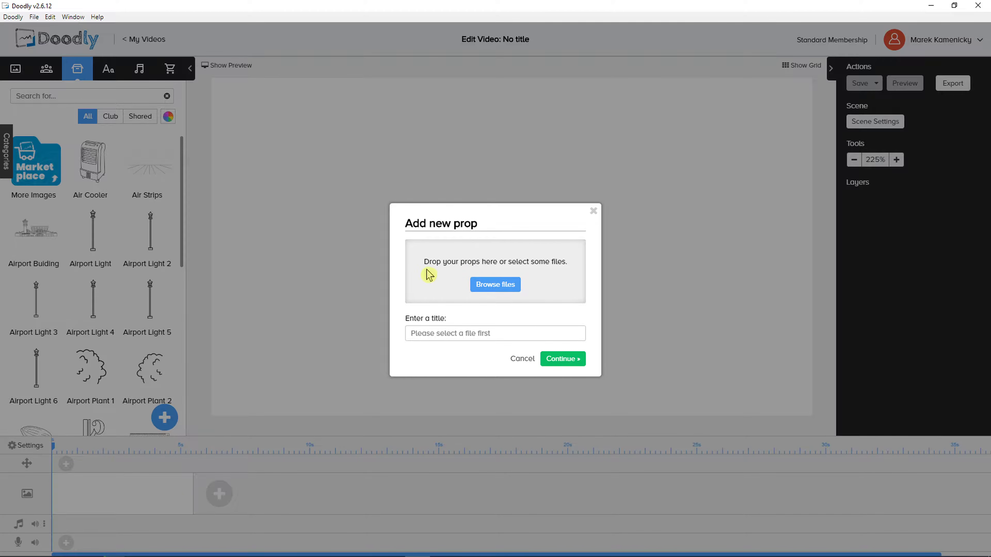
{"action": "left_click", "coordinate": [505, 290]}
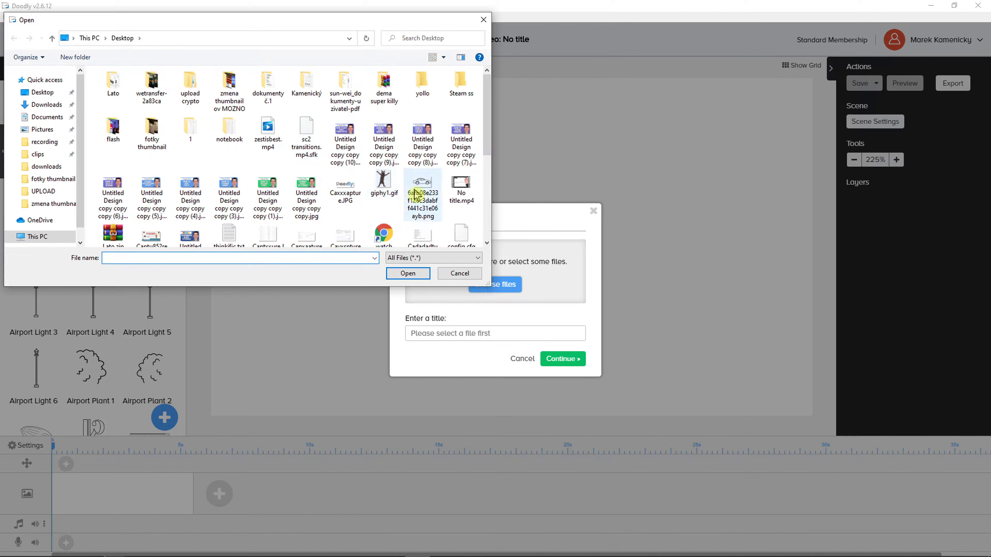
{"action": "double_click", "coordinate": [422, 187]}
{"action": "left_click", "coordinate": [551, 384]}
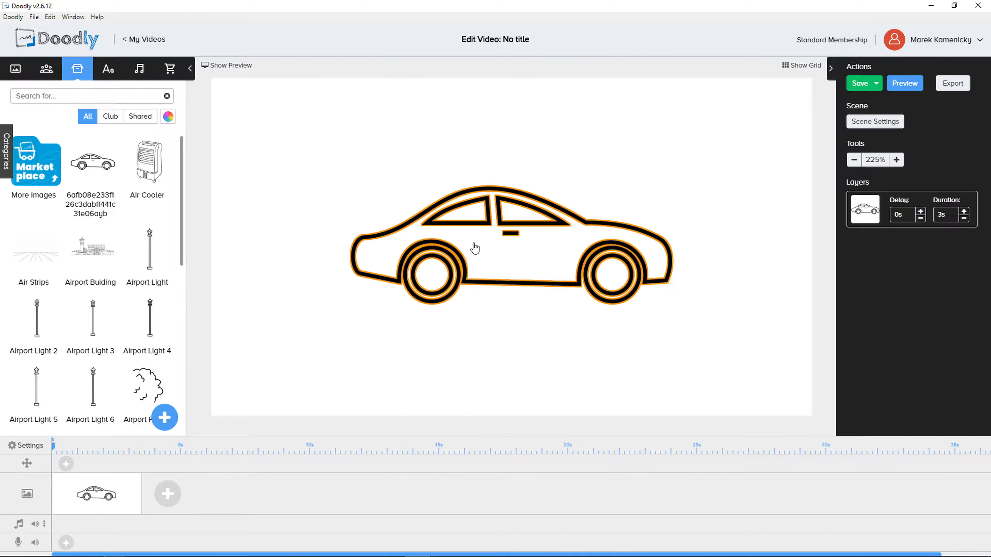
Reposition and enlarge the car on the canvas to about 540 by 337, and review its asset settings
{"action": "left_click_drag", "start_coordinate": [470, 242], "coordinate": [454, 245]}
{"action": "left_click_drag", "start_coordinate": [658, 352], "coordinate": [708, 379]}
{"action": "left_click_drag", "start_coordinate": [560, 256], "coordinate": [568, 259]}
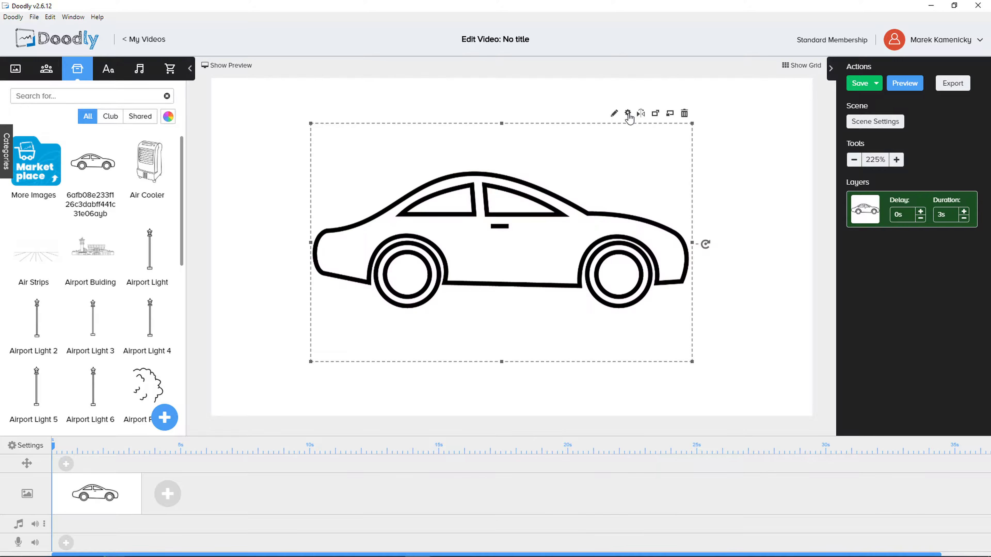
{"action": "left_click", "coordinate": [628, 114]}
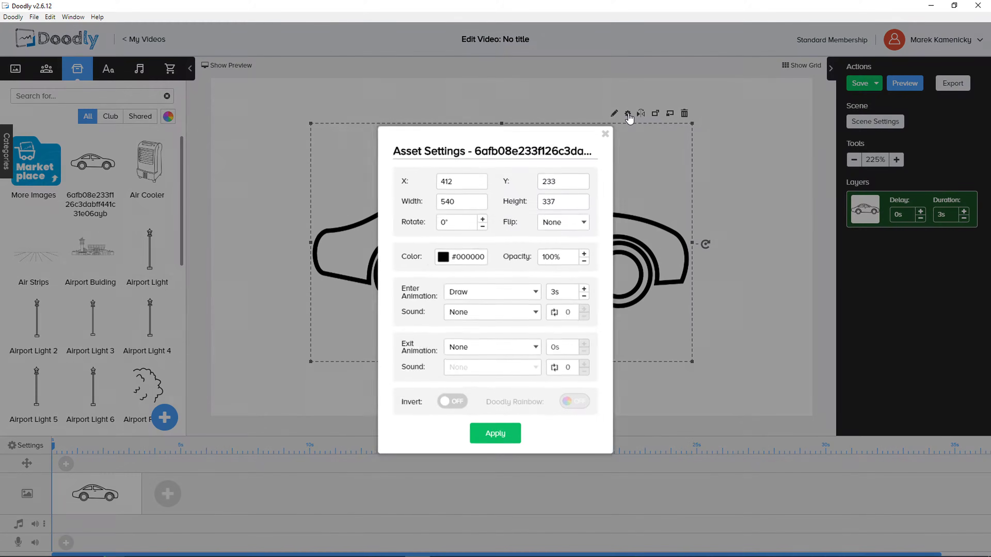
{"action": "left_click", "coordinate": [606, 133]}
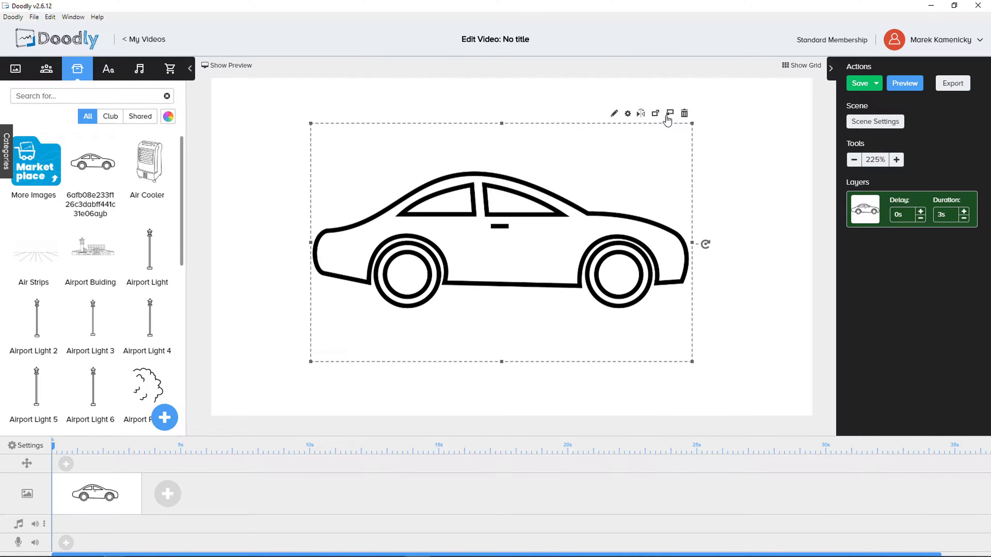
Open the car for draw-path editing, try the Transparent background and set it back to White
{"action": "left_click", "coordinate": [615, 117]}
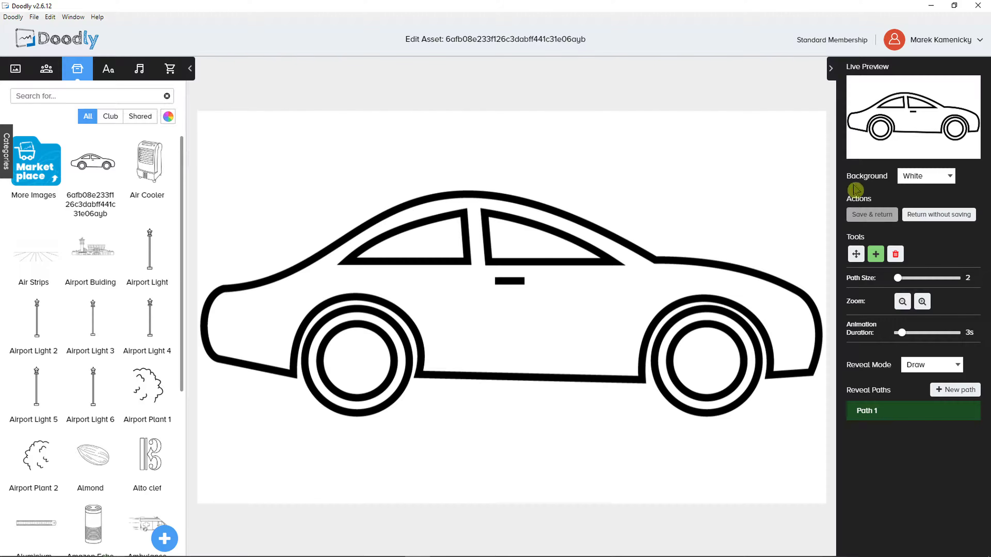
{"action": "left_click", "coordinate": [910, 182]}
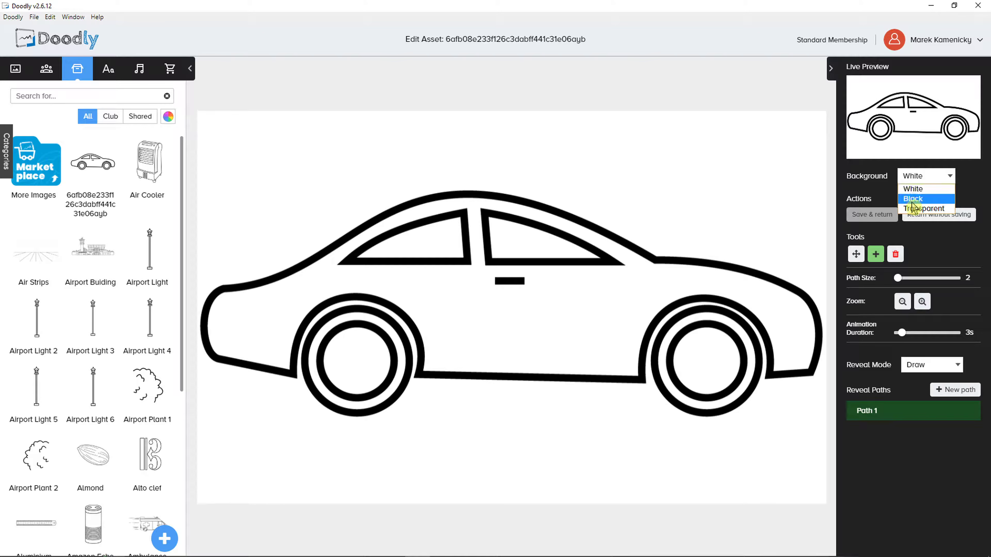
{"action": "left_click", "coordinate": [921, 209]}
{"action": "left_click", "coordinate": [920, 181]}
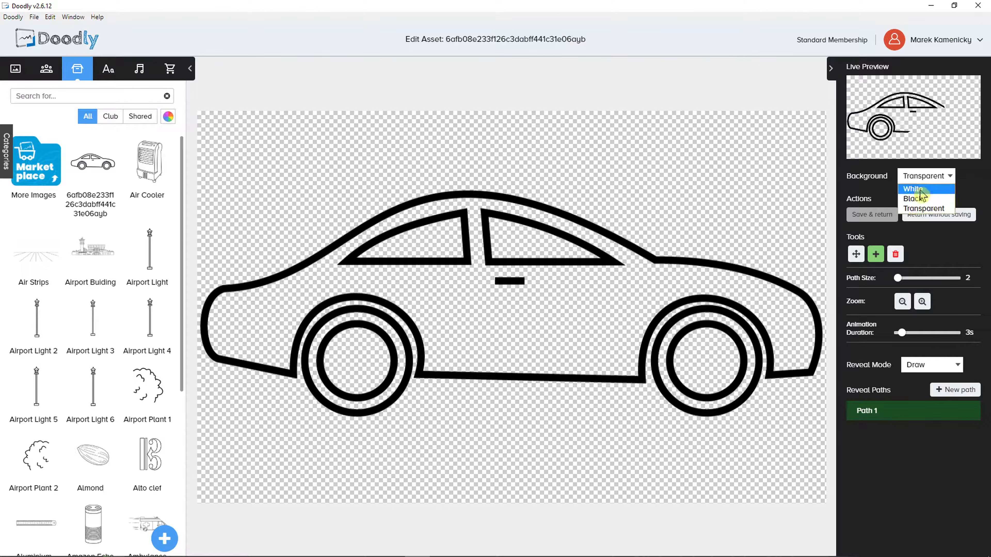
{"action": "left_click", "coordinate": [915, 191]}
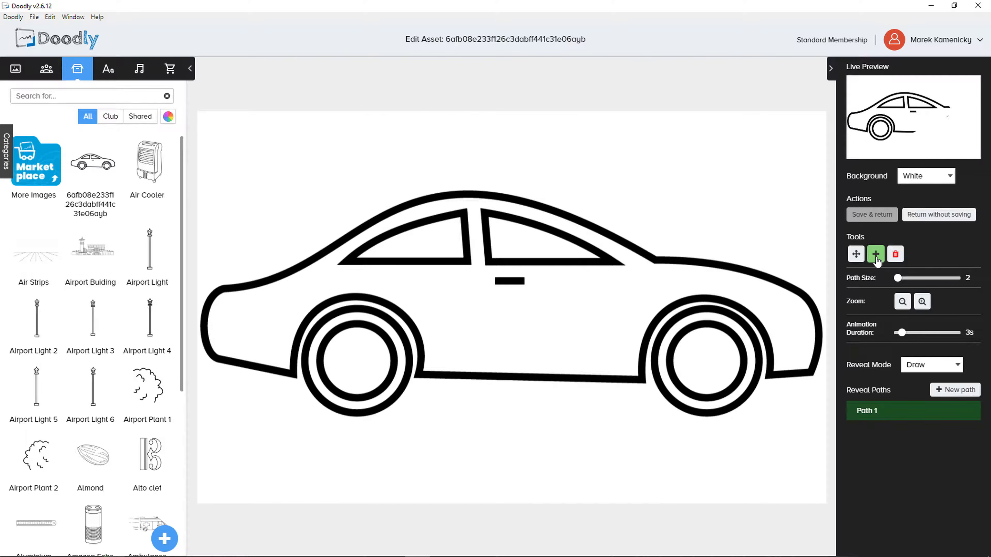
Trace the first reveal path along the car's roofline, from the rear edge over the roof to the base of the windshield
{"action": "left_click", "coordinate": [222, 288]}
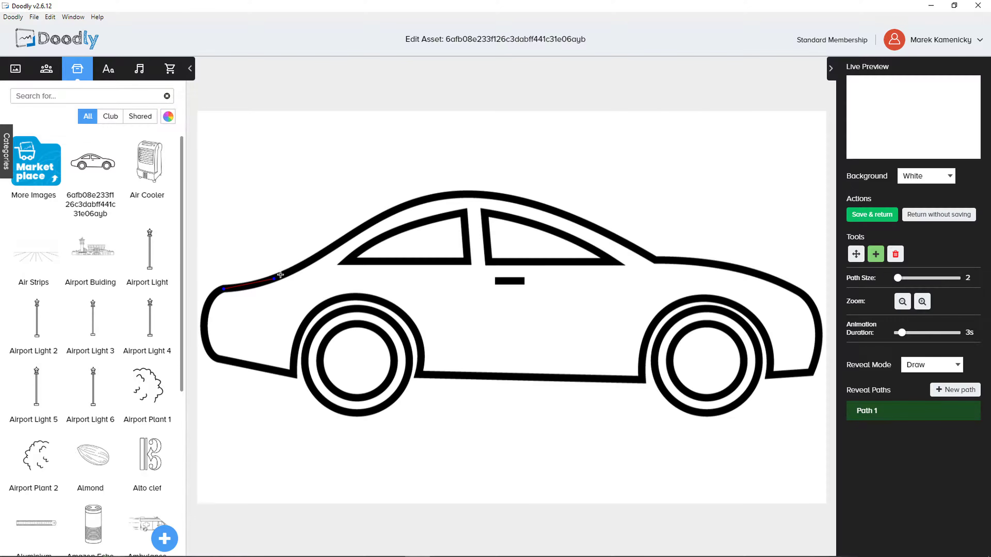
{"action": "left_click", "coordinate": [333, 246]}
{"action": "left_click", "coordinate": [419, 202]}
{"action": "left_click", "coordinate": [461, 193]}
{"action": "left_click", "coordinate": [621, 239]}
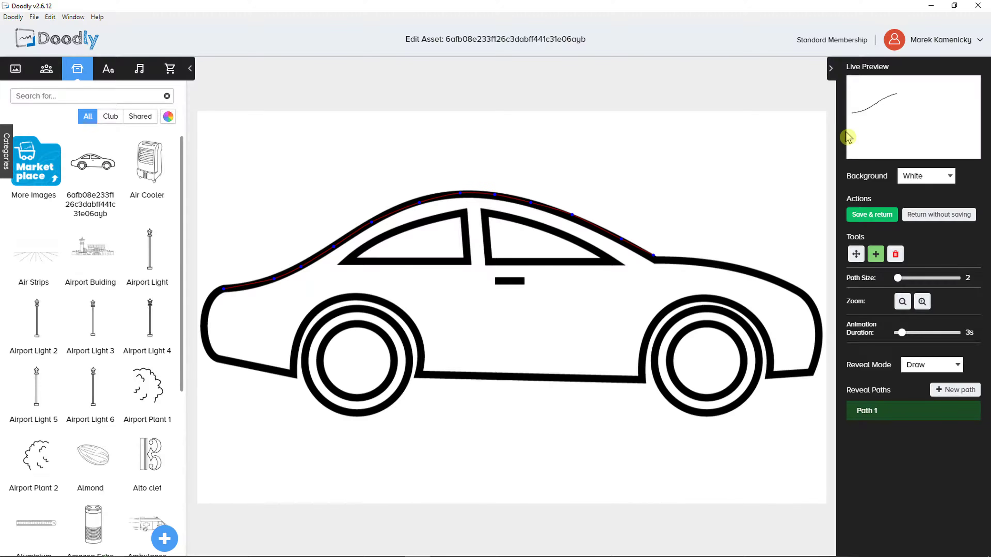
Set the first path's size to 39 and move its end point onto the corner where the windshield meets the hood
{"action": "left_click_drag", "start_coordinate": [897, 277], "coordinate": [905, 281]}
{"action": "left_click", "coordinate": [855, 254]}
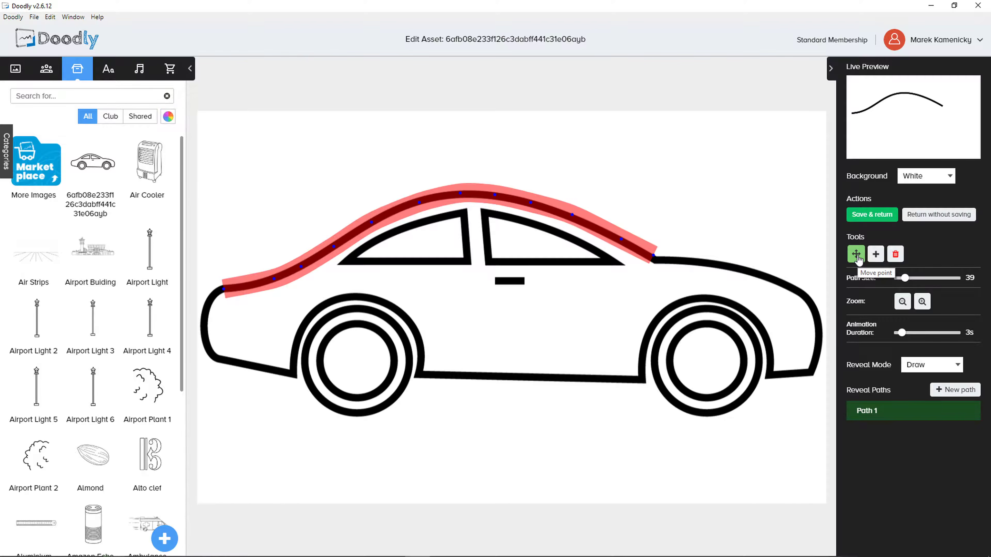
{"action": "left_click_drag", "start_coordinate": [652, 256], "coordinate": [662, 261]}
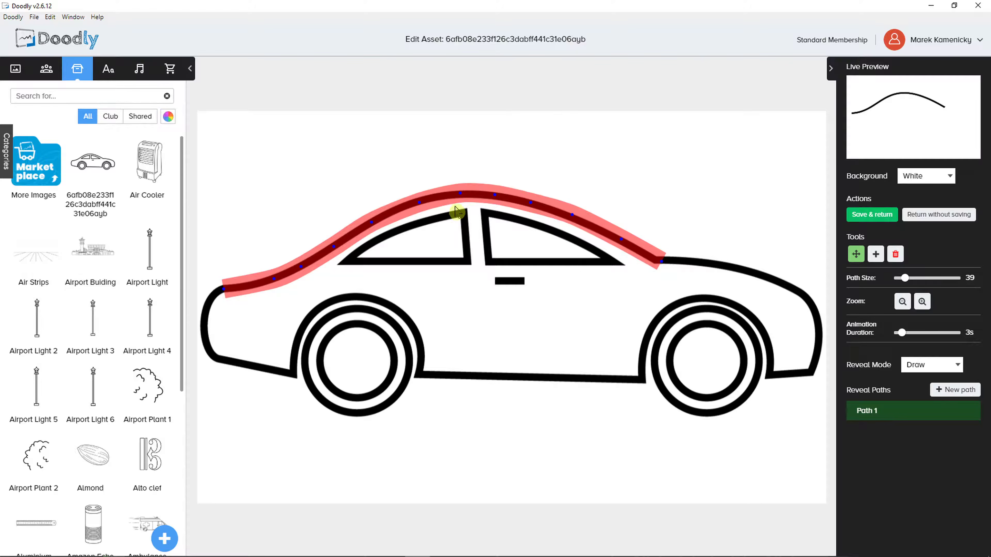
Extend the first path along the hood, around the front bumper and back to the lower end of the front wheel arch
{"action": "left_click", "coordinate": [876, 254]}
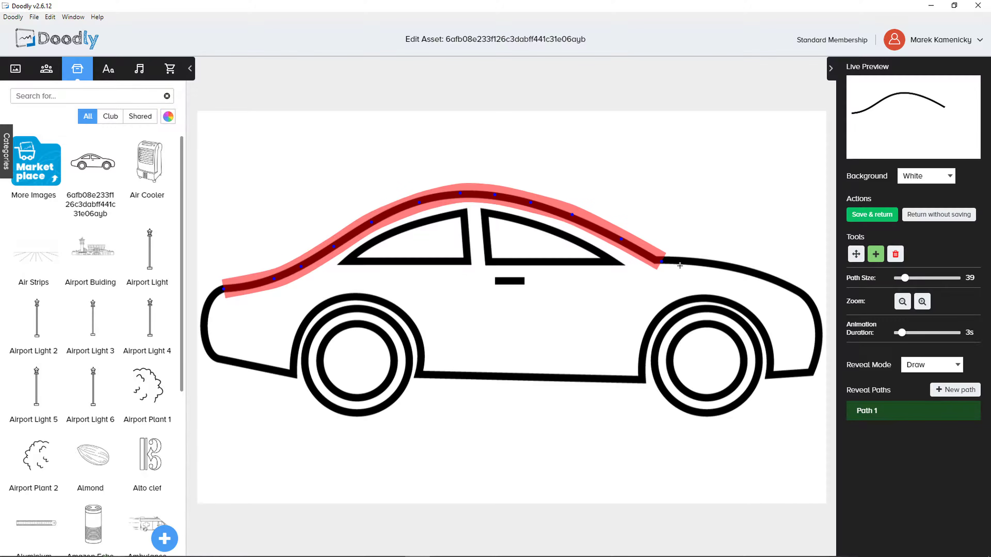
{"action": "left_click", "coordinate": [697, 263]}
{"action": "left_click", "coordinate": [748, 271]}
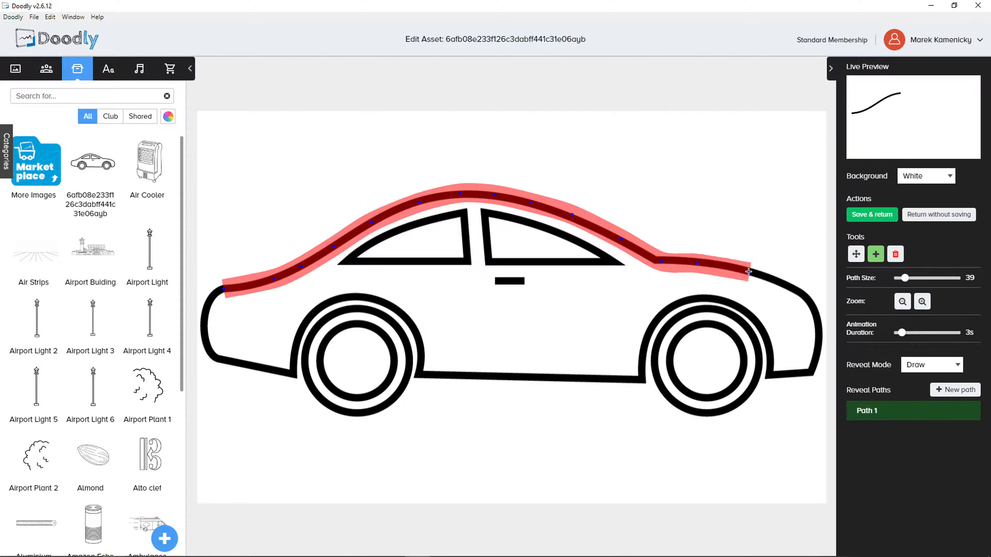
{"action": "left_click", "coordinate": [784, 284]}
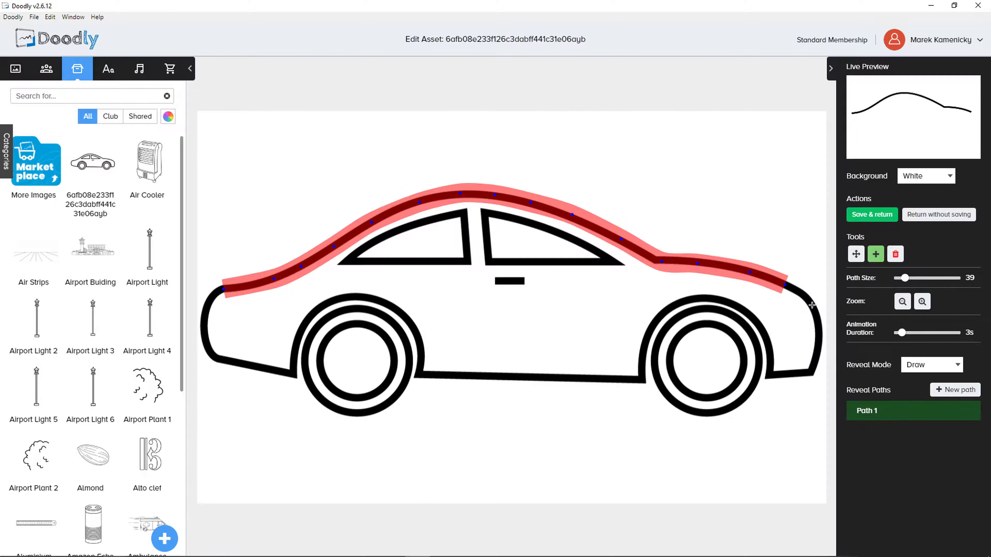
{"action": "left_click", "coordinate": [812, 305]}
{"action": "left_click", "coordinate": [820, 330]}
{"action": "left_click", "coordinate": [816, 356]}
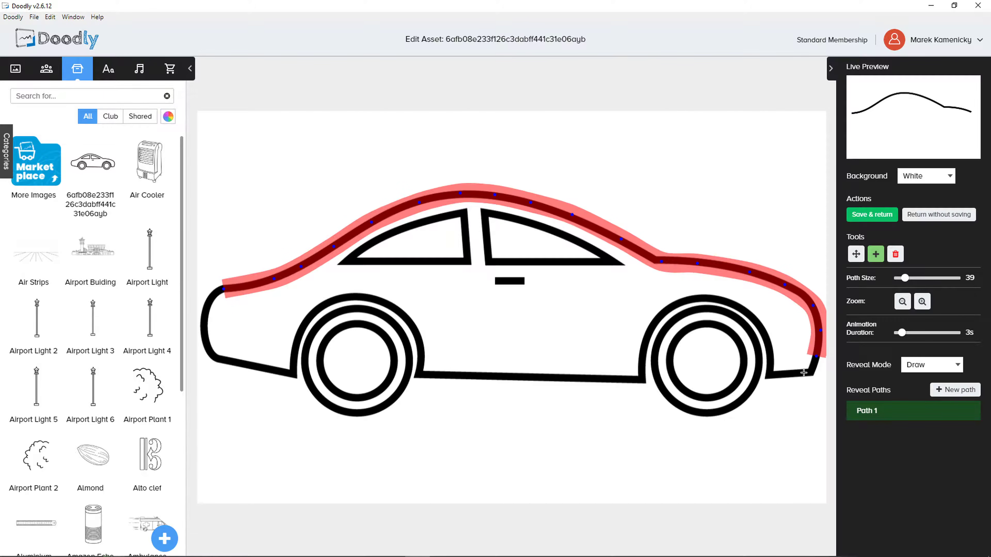
{"action": "left_click", "coordinate": [808, 373]}
{"action": "left_click", "coordinate": [782, 373]}
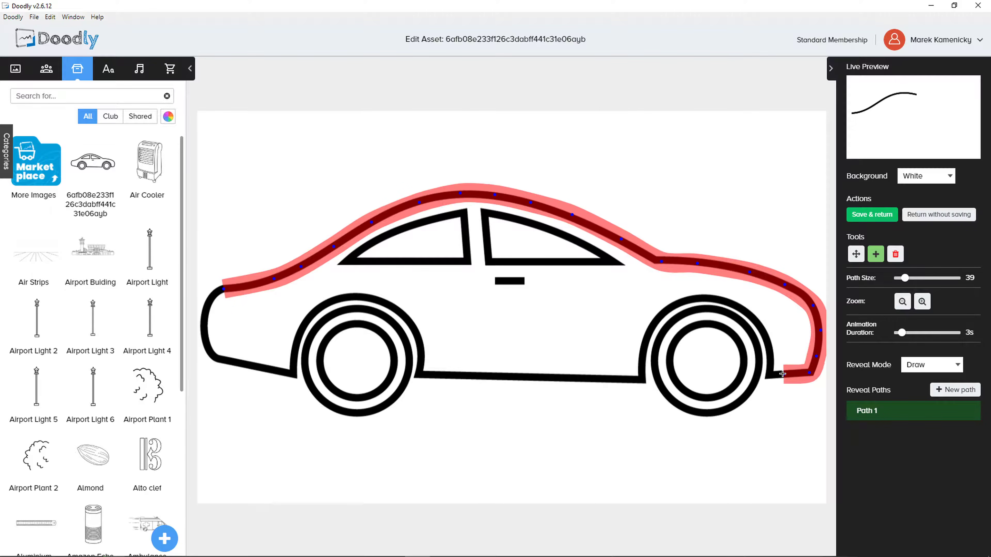
{"action": "left_click", "coordinate": [775, 374]}
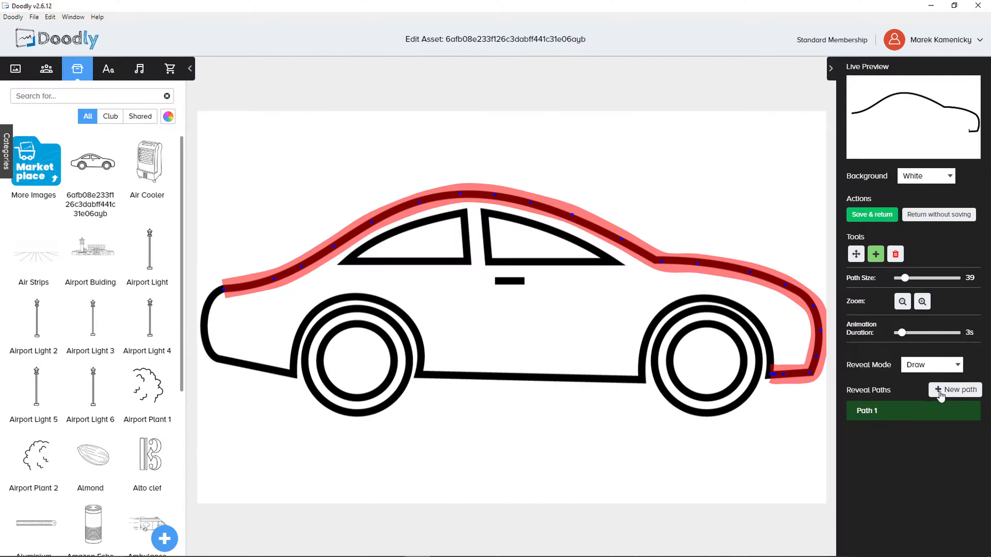
Try tracing the outer front wheel arch as a second reveal path with path size 19, and delete that path
{"action": "left_click", "coordinate": [948, 390]}
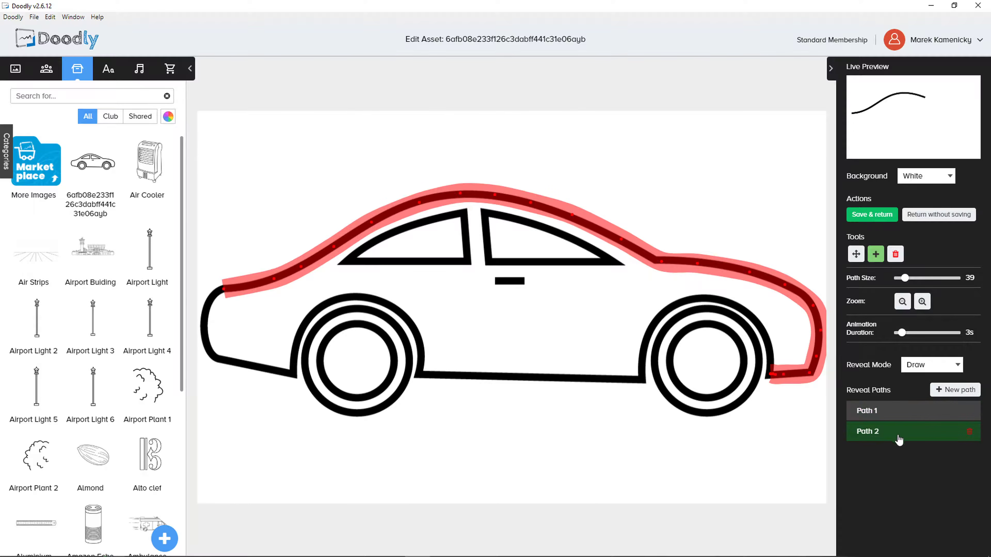
{"action": "left_click", "coordinate": [896, 414]}
{"action": "left_click", "coordinate": [890, 433]}
{"action": "mouse_move", "coordinate": [769, 357]}
{"action": "left_mouse_down"}
{"action": "mouse_move", "coordinate": [742, 305]}
{"action": "mouse_move", "coordinate": [696, 299]}
{"action": "left_mouse_up"}
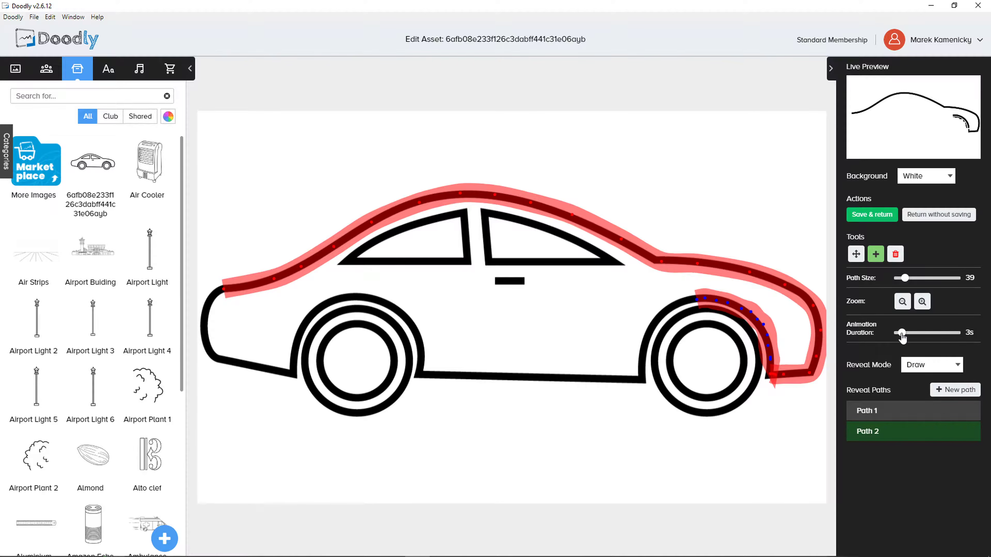
{"action": "left_click_drag", "start_coordinate": [904, 278], "coordinate": [900, 279]}
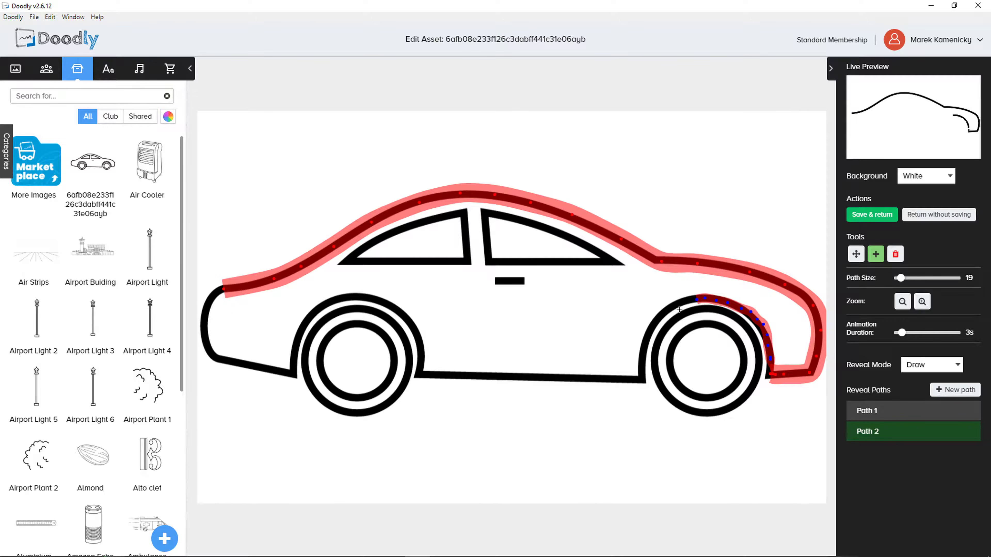
{"action": "left_click_drag", "start_coordinate": [694, 299], "coordinate": [666, 303]}
{"action": "left_click", "coordinate": [967, 436]}
{"action": "left_click", "coordinate": [522, 309]}
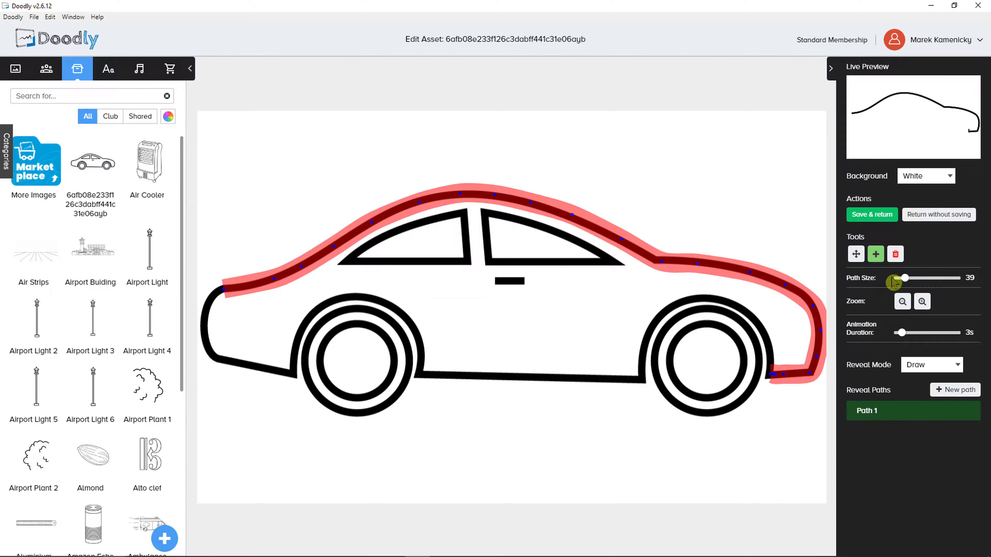
Try starting a second reveal path at the front wheel arch's lower front corner with path size 22, and delete it
{"action": "left_click", "coordinate": [921, 303]}
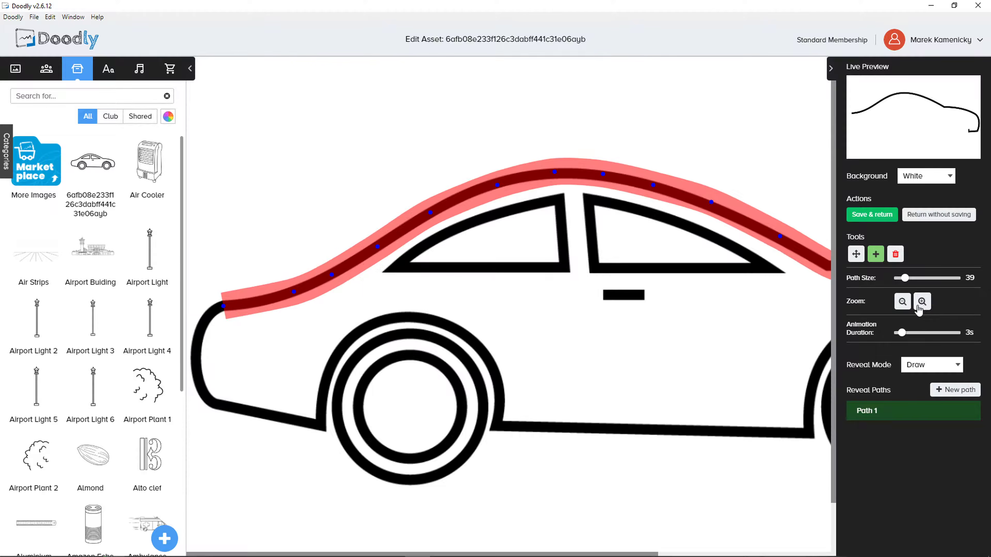
{"action": "left_click_drag", "start_coordinate": [649, 550], "coordinate": [821, 550]}
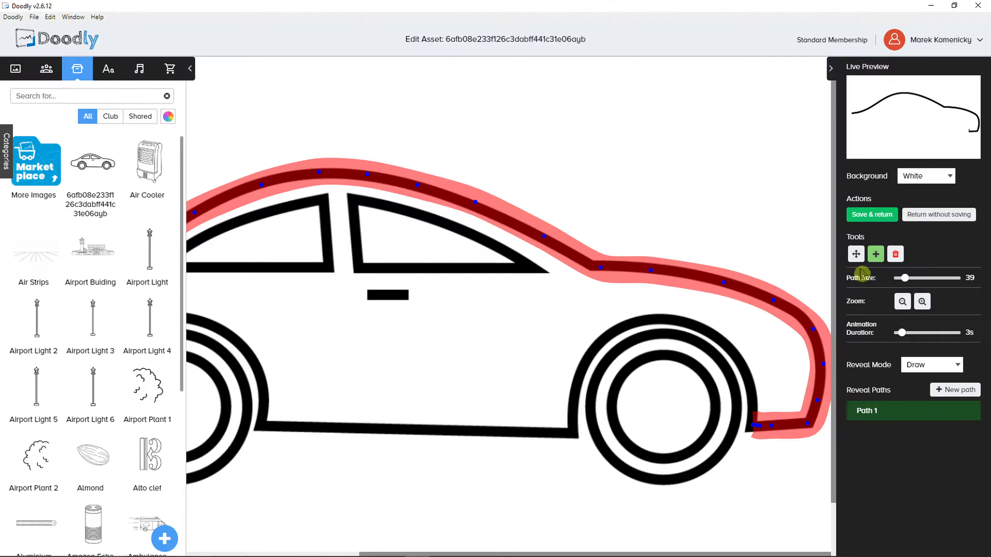
{"action": "left_click", "coordinate": [952, 389]}
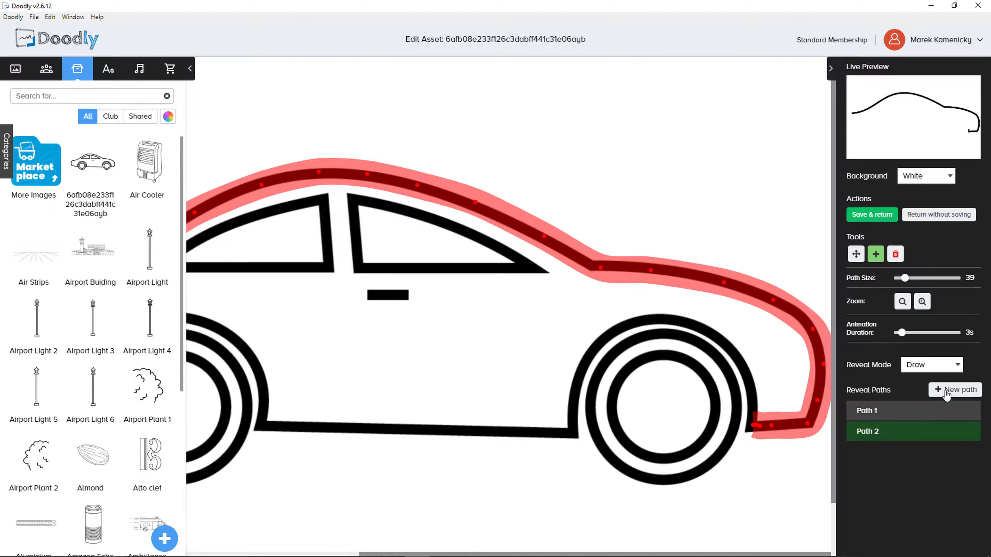
{"action": "left_click", "coordinate": [748, 427]}
{"action": "left_click", "coordinate": [752, 395]}
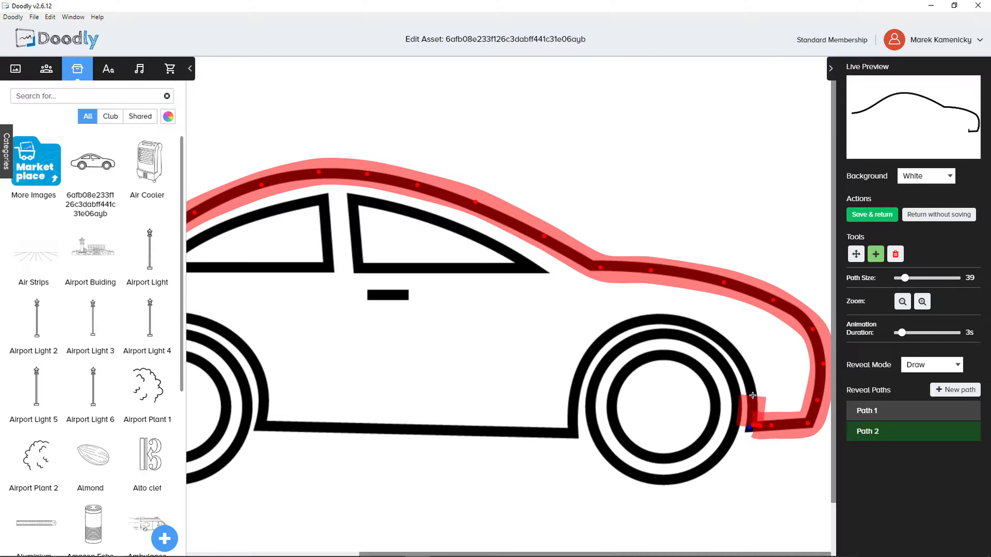
{"action": "left_click_drag", "start_coordinate": [904, 277], "coordinate": [901, 279]}
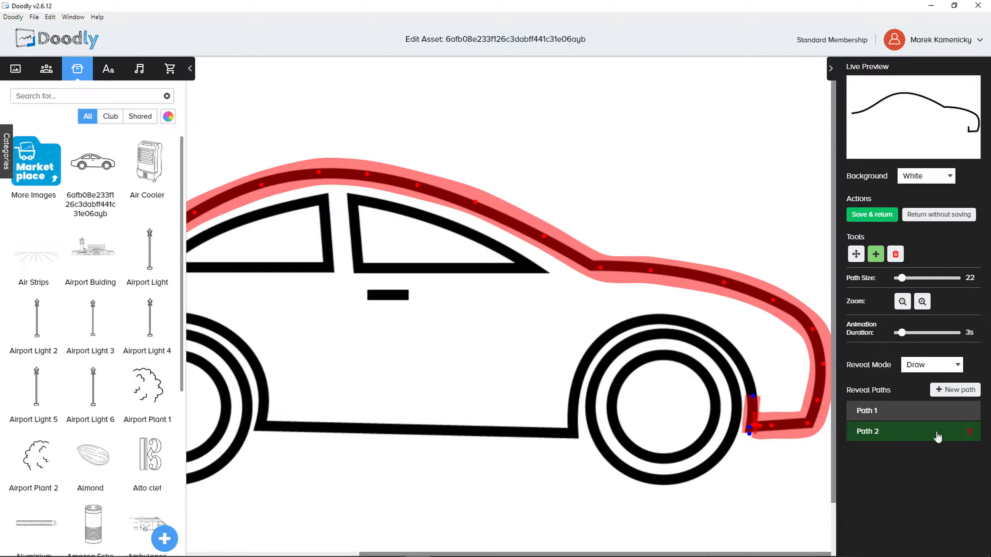
{"action": "left_click", "coordinate": [969, 432]}
{"action": "left_click", "coordinate": [525, 308]}
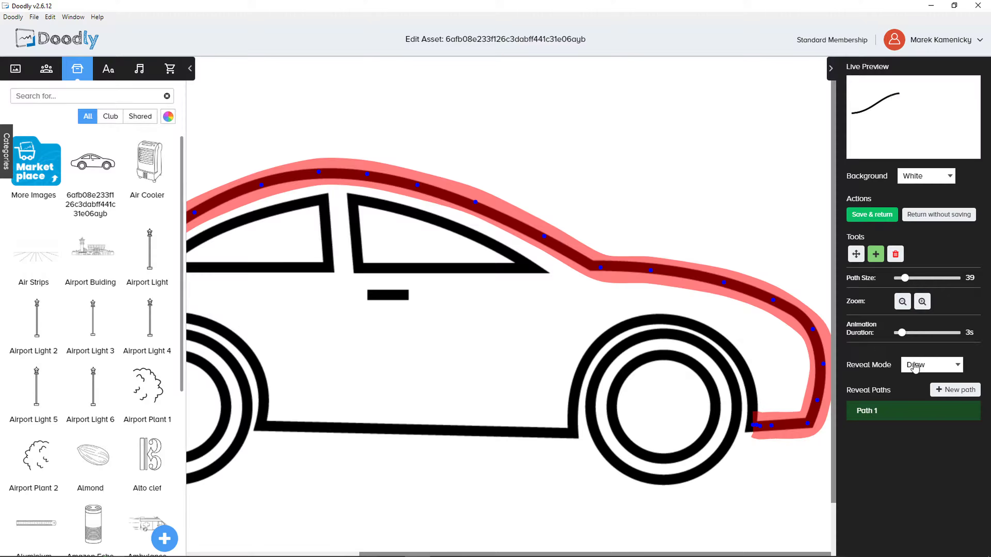
Start a second reveal path at the front wheel arch's lower front corner with path size 19
{"action": "left_click", "coordinate": [955, 390]}
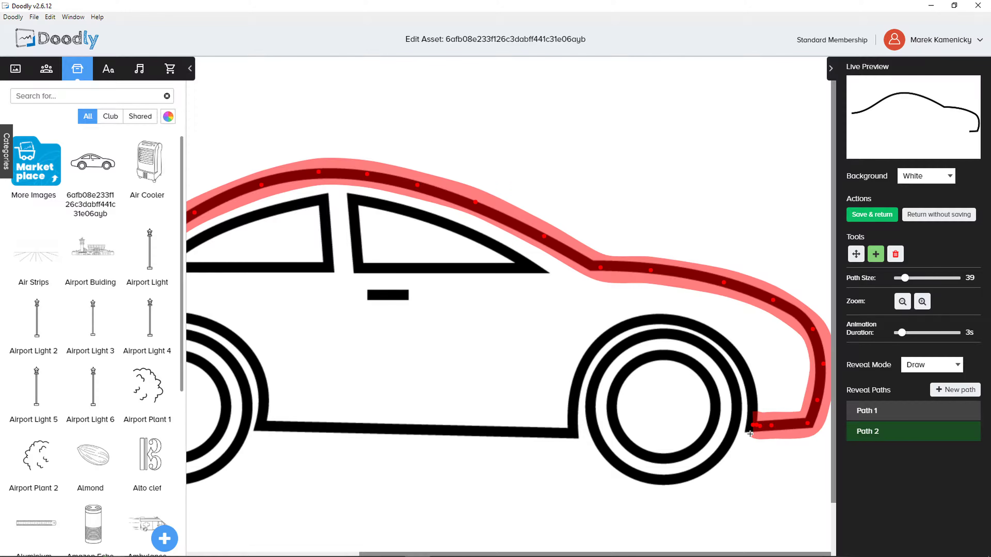
{"action": "left_click", "coordinate": [753, 400]}
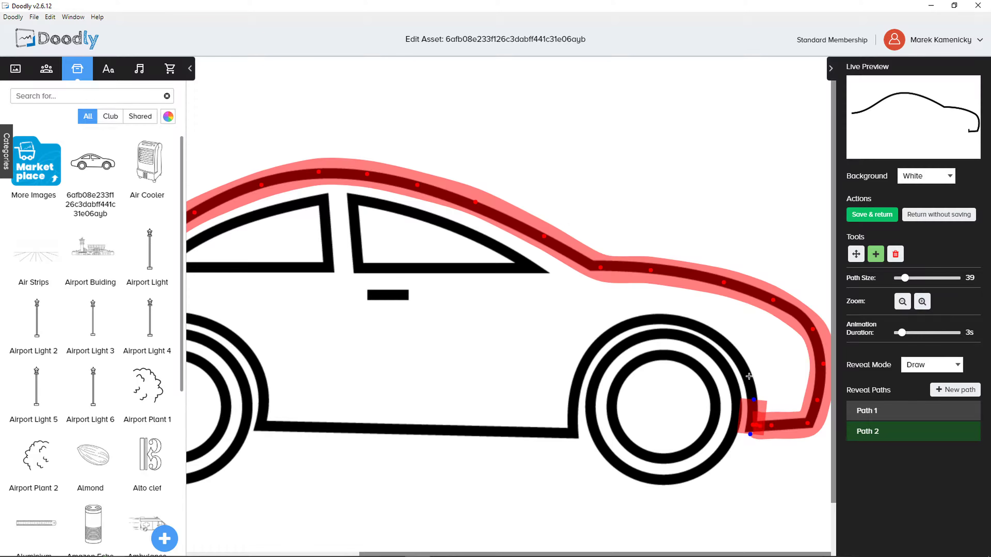
{"action": "left_click_drag", "start_coordinate": [904, 278], "coordinate": [901, 279]}
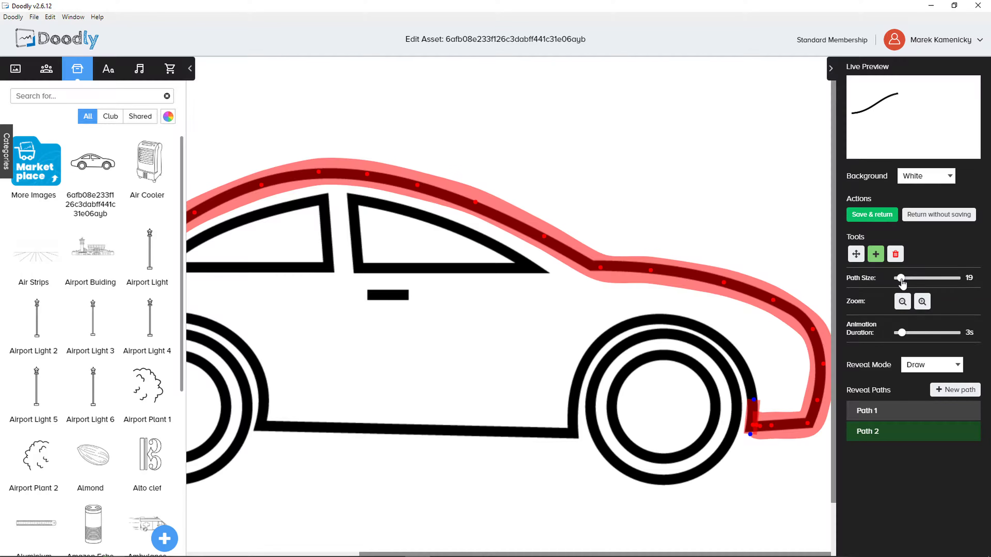
Trace the second path up the front side of the front wheel arch and shift the stray point near the top onto the line
{"action": "left_click", "coordinate": [753, 389]}
{"action": "left_click", "coordinate": [747, 375]}
{"action": "left_click", "coordinate": [741, 367]}
{"action": "left_click", "coordinate": [737, 357]}
{"action": "left_click", "coordinate": [724, 343]}
{"action": "left_click", "coordinate": [718, 336]}
{"action": "left_click", "coordinate": [714, 331]}
{"action": "left_click", "coordinate": [708, 325]}
{"action": "left_click", "coordinate": [697, 323]}
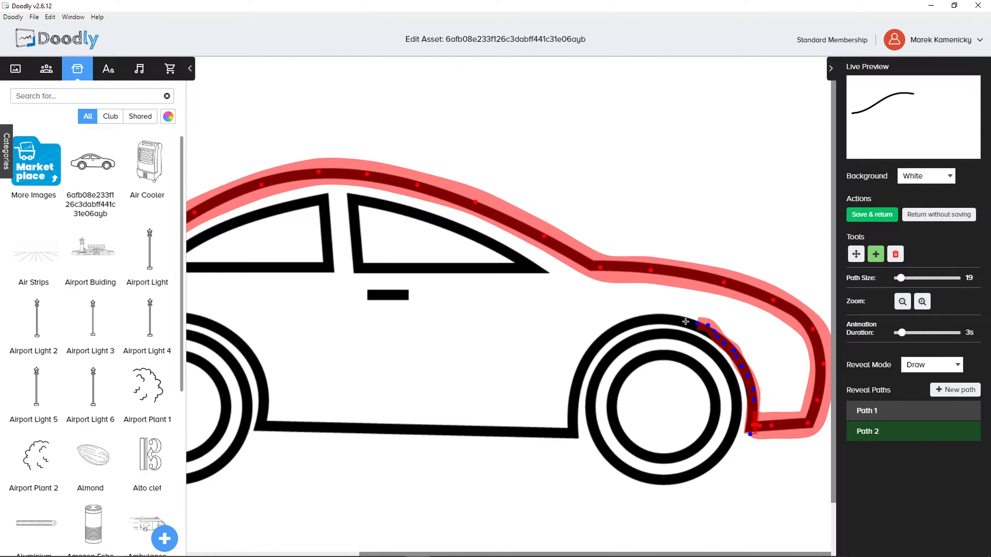
{"action": "left_click", "coordinate": [856, 254]}
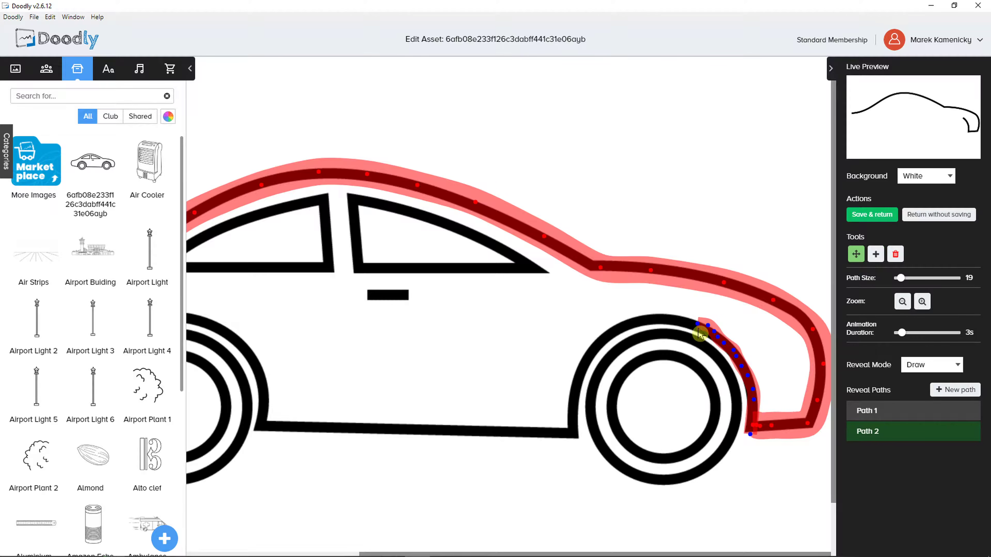
{"action": "left_click_drag", "start_coordinate": [707, 329], "coordinate": [706, 335]}
Continue the second path over the front wheel arch, down to its rear corner and onto the start of the sill
{"action": "left_click", "coordinate": [876, 254]}
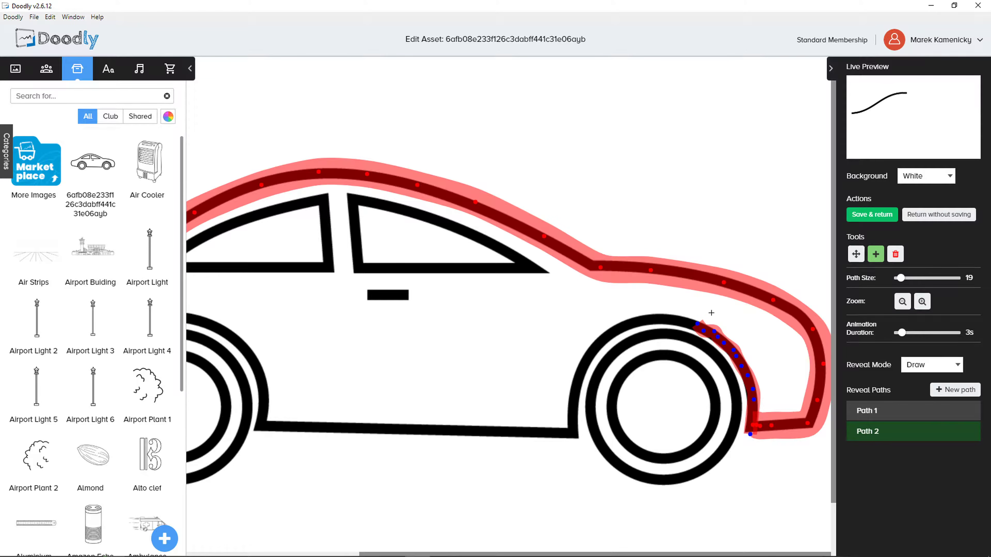
{"action": "left_click", "coordinate": [687, 321]}
{"action": "mouse_move", "coordinate": [678, 321]}
{"action": "left_mouse_down"}
{"action": "mouse_move", "coordinate": [625, 324]}
{"action": "mouse_move", "coordinate": [597, 343]}
{"action": "mouse_move", "coordinate": [575, 390]}
{"action": "mouse_move", "coordinate": [572, 442]}
{"action": "mouse_move", "coordinate": [528, 437]}
{"action": "mouse_move", "coordinate": [573, 442]}
{"action": "mouse_move", "coordinate": [518, 432]}
{"action": "mouse_move", "coordinate": [570, 436]}
{"action": "left_mouse_up"}
Try path size 22 on the second path and set it back to 19
{"action": "left_click", "coordinate": [856, 255]}
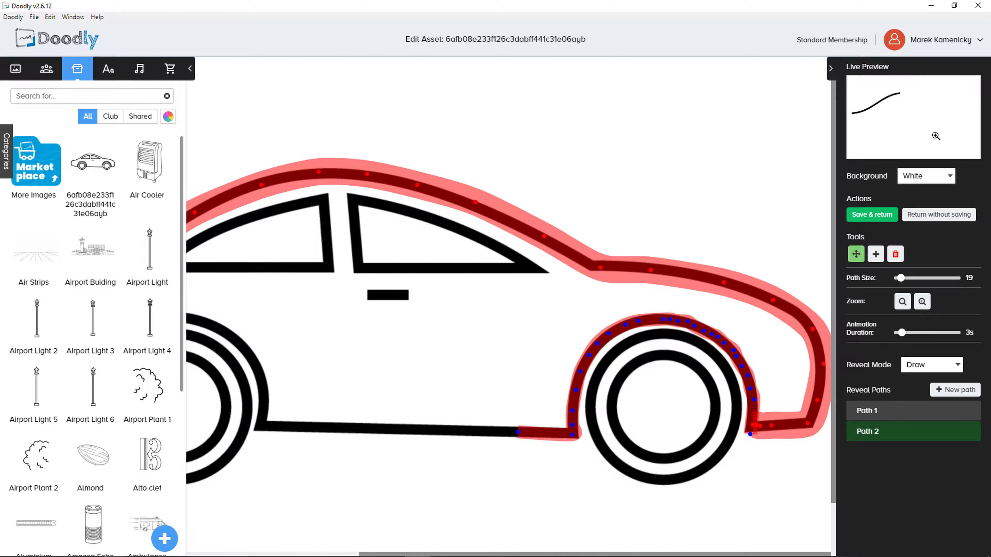
{"action": "left_click_drag", "start_coordinate": [900, 278], "coordinate": [902, 278]}
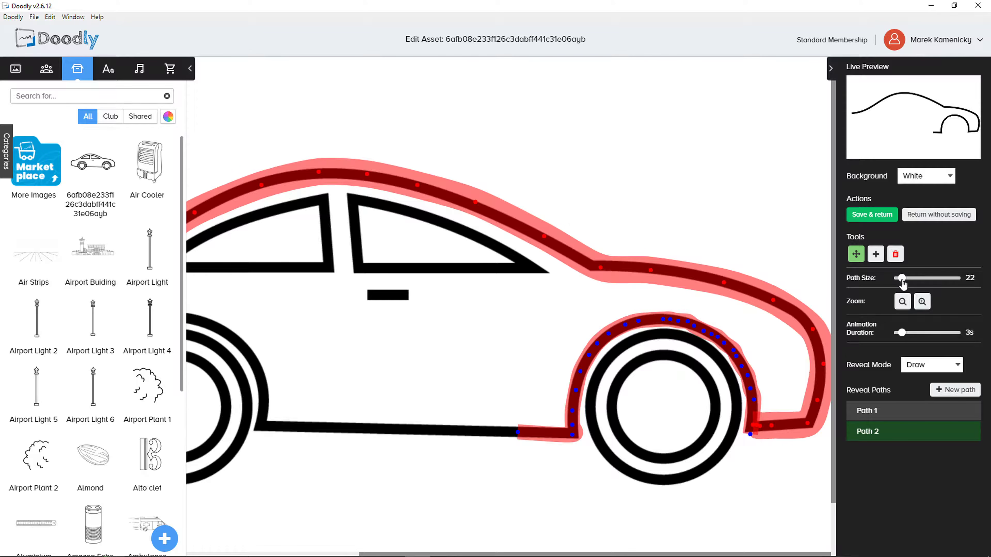
{"action": "left_click_drag", "start_coordinate": [902, 278], "coordinate": [900, 278]}
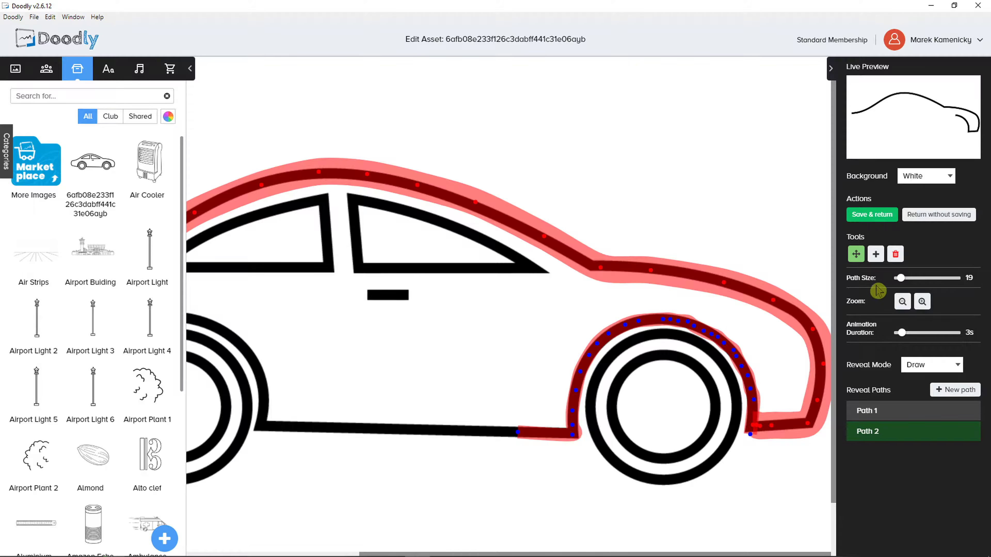
Extend the second path along the sill to the rear wheel arch's lower front corner
{"action": "left_click", "coordinate": [876, 254]}
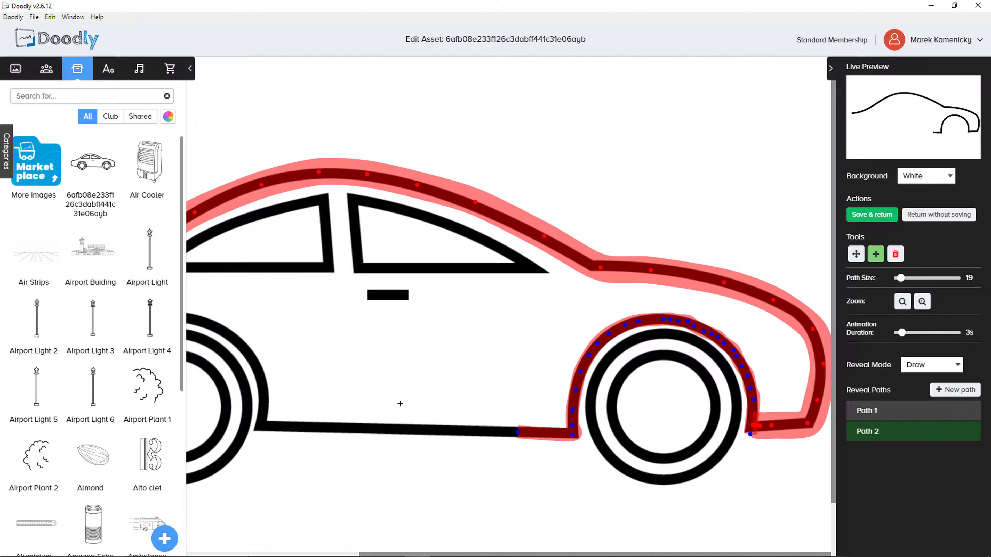
{"action": "left_click", "coordinate": [301, 427]}
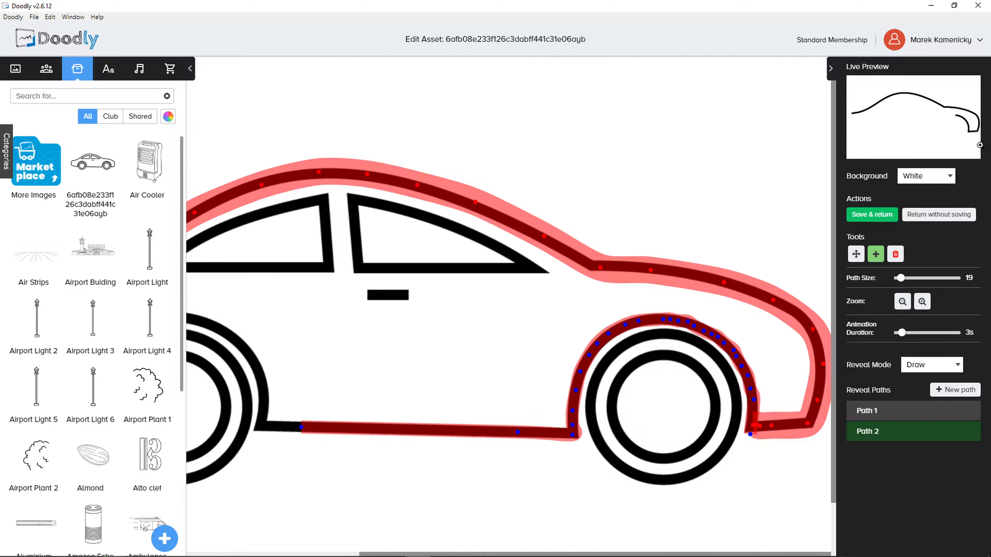
{"action": "left_click", "coordinate": [261, 425]}
Try turning the second path up the rear wheel arch from its lower front corner, and delete the points on the arch
{"action": "left_click_drag", "start_coordinate": [373, 554], "coordinate": [188, 540]}
{"action": "left_click", "coordinate": [491, 423]}
{"action": "left_click", "coordinate": [498, 401]}
{"action": "left_click", "coordinate": [853, 259]}
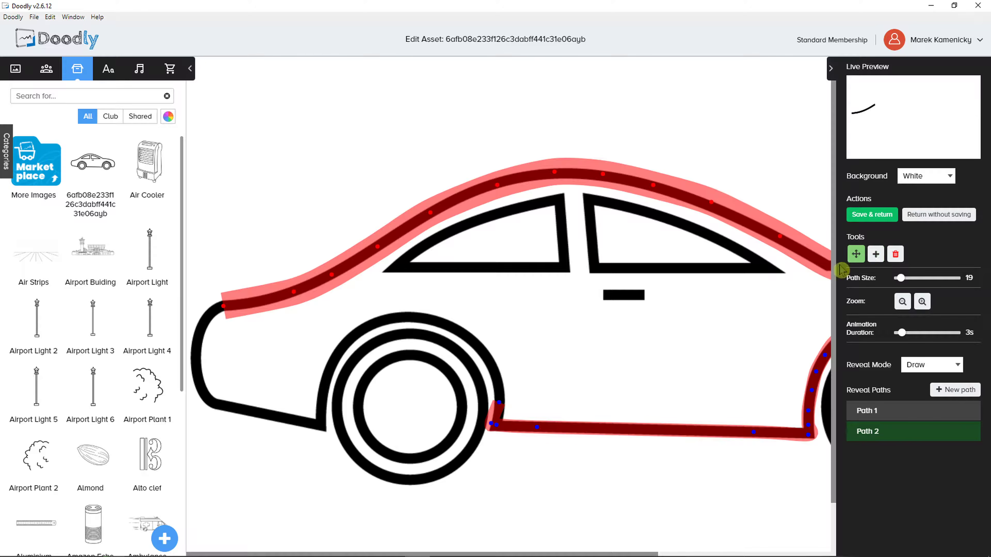
{"action": "left_click_drag", "start_coordinate": [491, 423], "coordinate": [500, 415]}
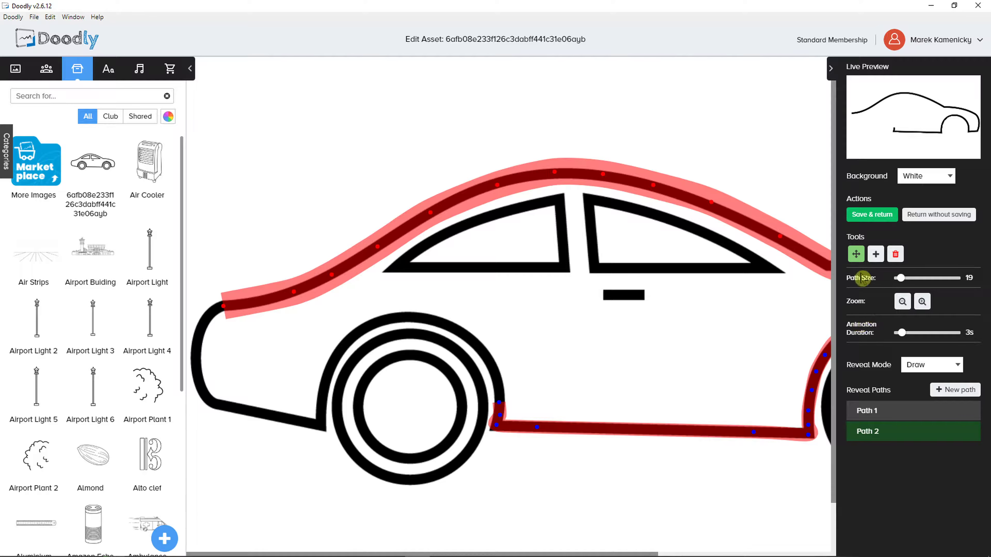
{"action": "left_click", "coordinate": [895, 254]}
{"action": "left_click", "coordinate": [499, 402]}
{"action": "left_click", "coordinate": [499, 414]}
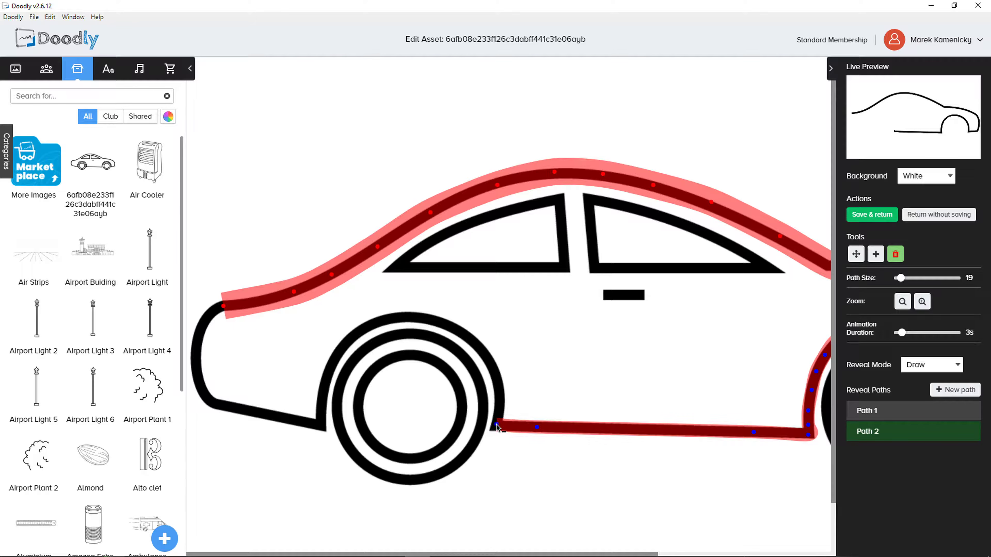
Try one more point up the rear wheel arch with an adjusted corner, delete it and shorten the second path's end along the sill
{"action": "left_click", "coordinate": [875, 254]}
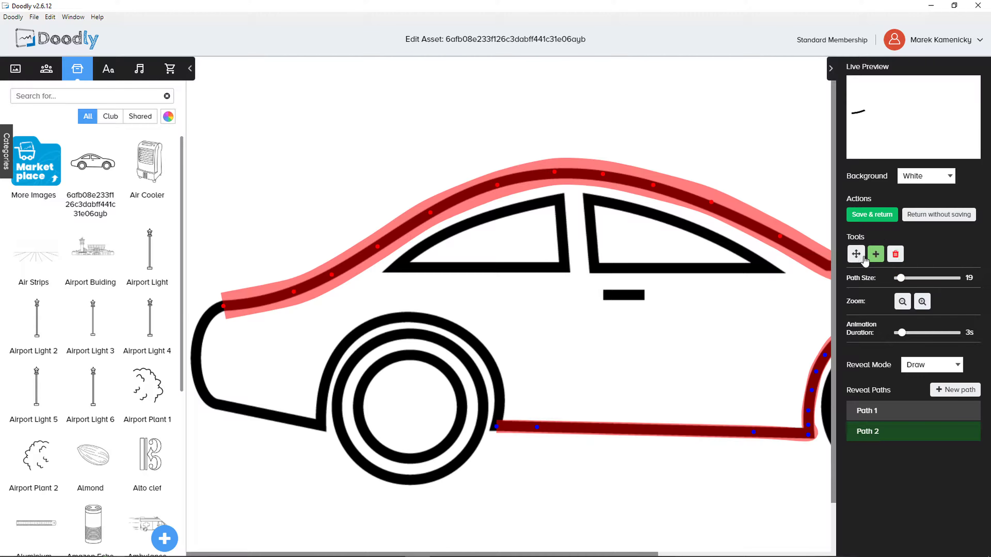
{"action": "left_click", "coordinate": [500, 395]}
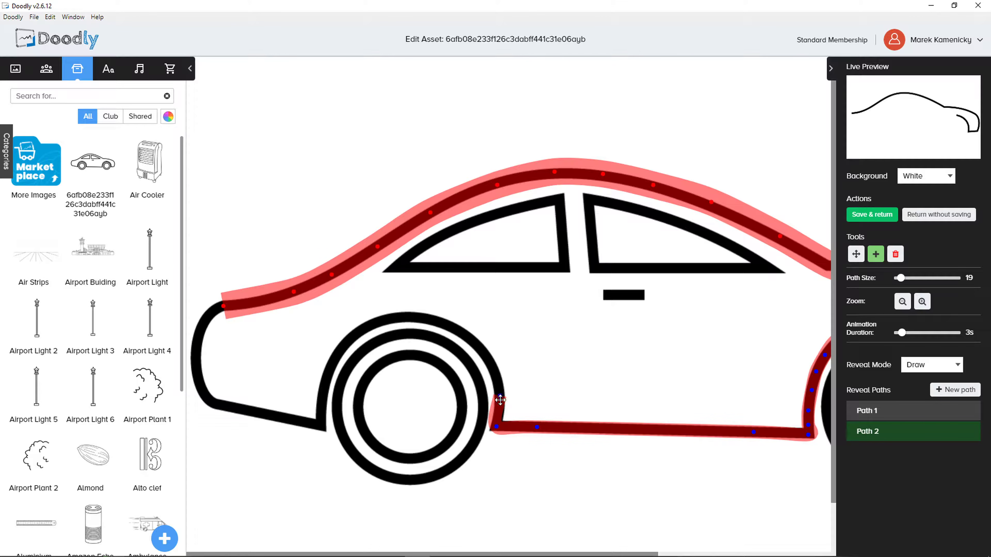
{"action": "left_click", "coordinate": [856, 254]}
{"action": "left_click", "coordinate": [499, 428]}
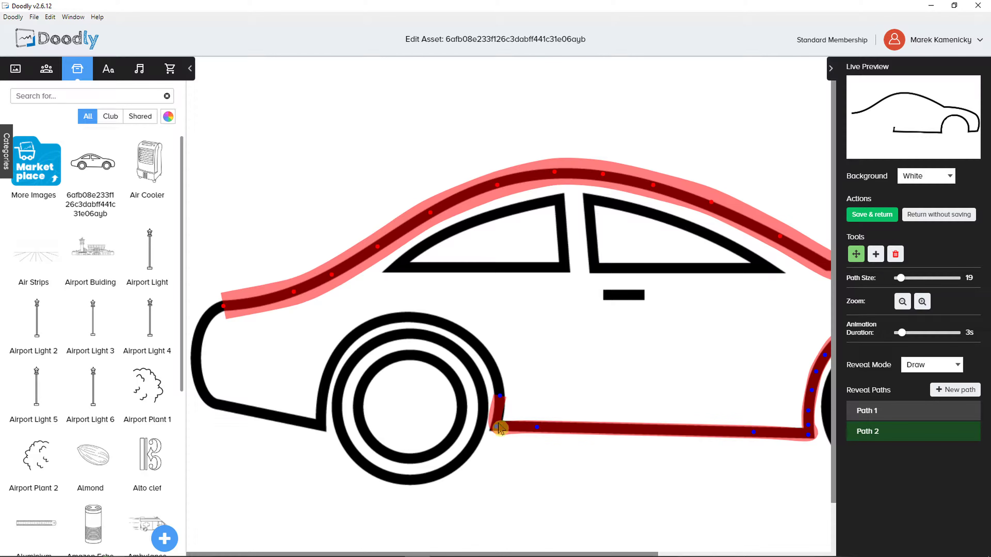
{"action": "left_click_drag", "start_coordinate": [493, 428], "coordinate": [502, 394]}
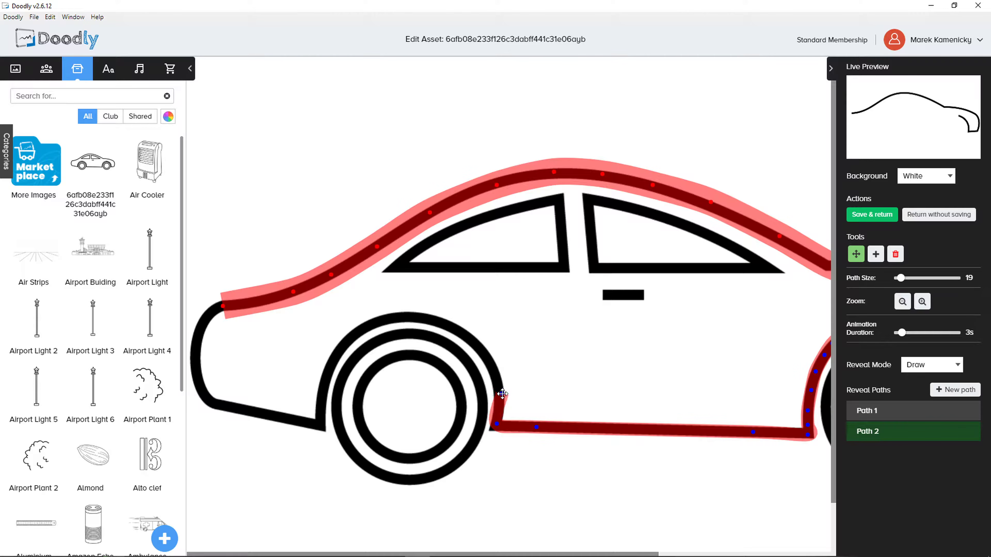
{"action": "left_click", "coordinate": [895, 254]}
{"action": "left_click", "coordinate": [502, 393]}
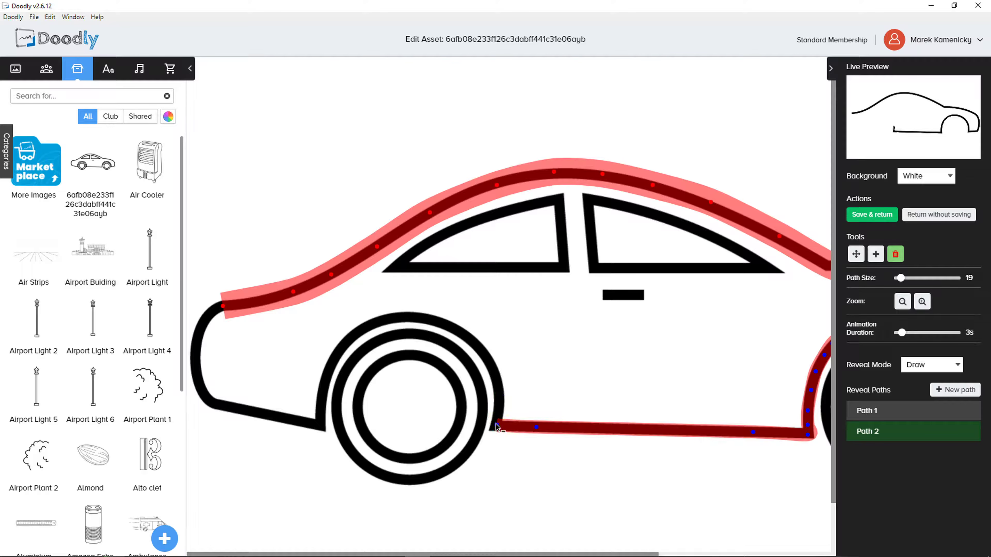
{"action": "left_click_drag", "start_coordinate": [498, 425], "coordinate": [518, 429]}
{"action": "left_click", "coordinate": [537, 427]}
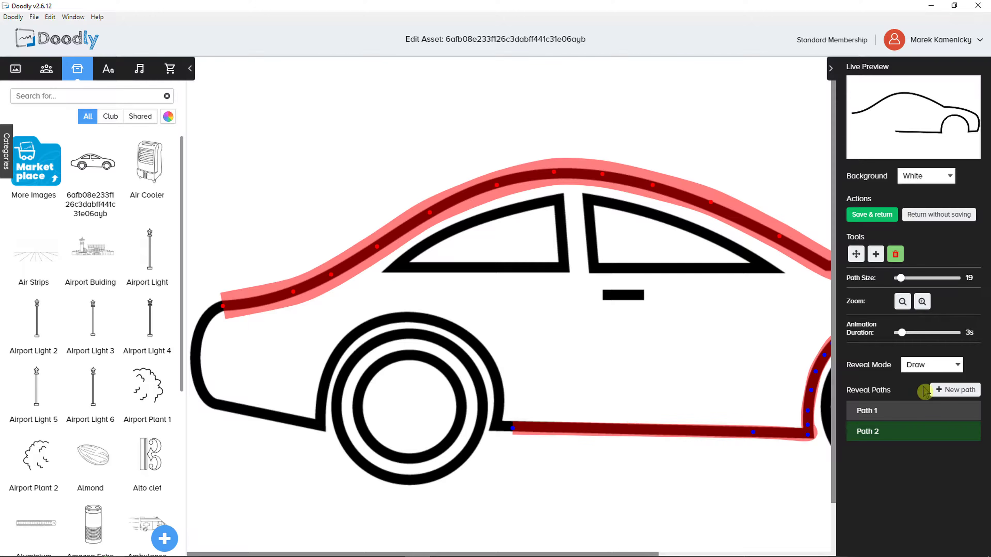
Try starting a third reveal path with a point at the rear wheel arch's lower front corner, and delete that point
{"action": "left_click", "coordinate": [951, 390]}
{"action": "left_click", "coordinate": [876, 254]}
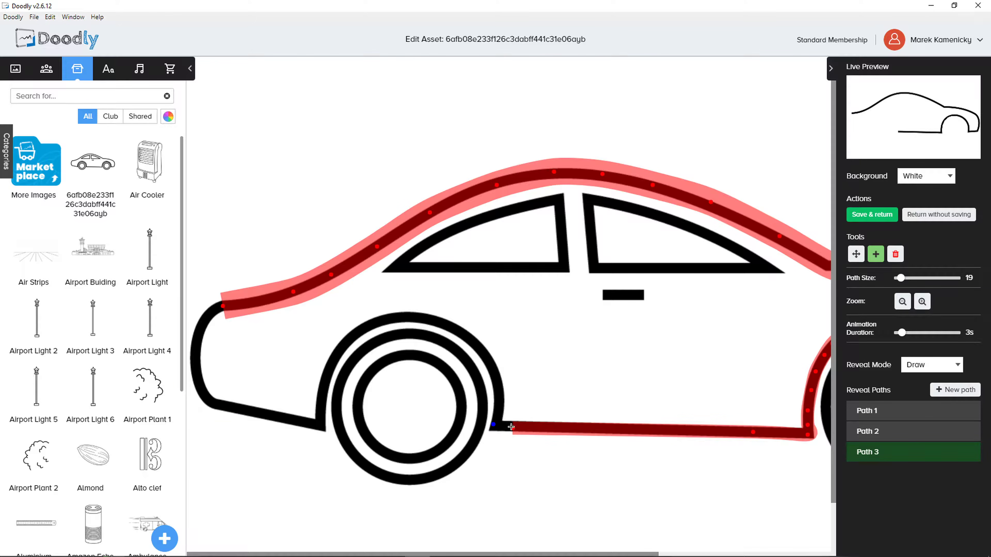
{"action": "left_click", "coordinate": [896, 254]}
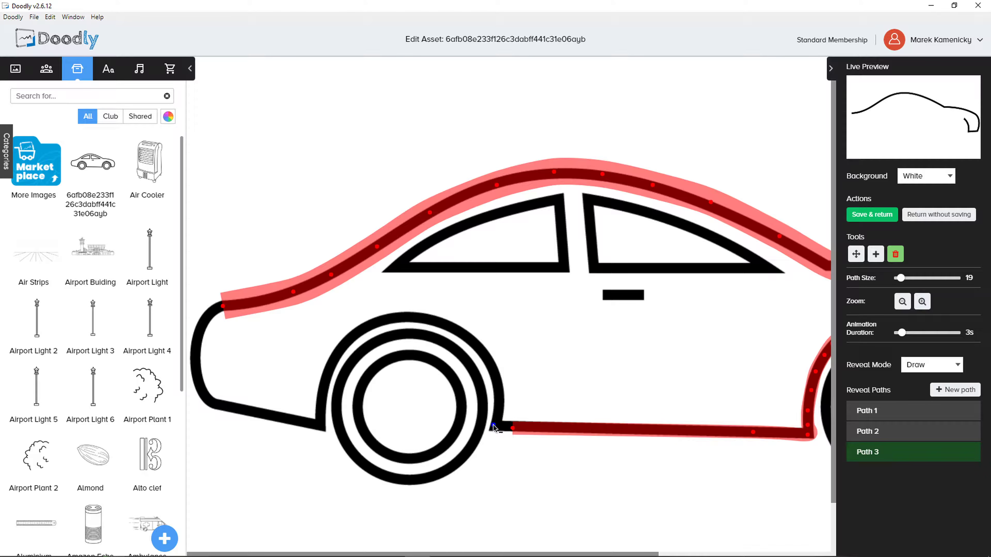
{"action": "left_click", "coordinate": [493, 425]}
Place third-path points from the second path's sill end to the rear wheel arch's lower front corner
{"action": "left_click", "coordinate": [876, 254]}
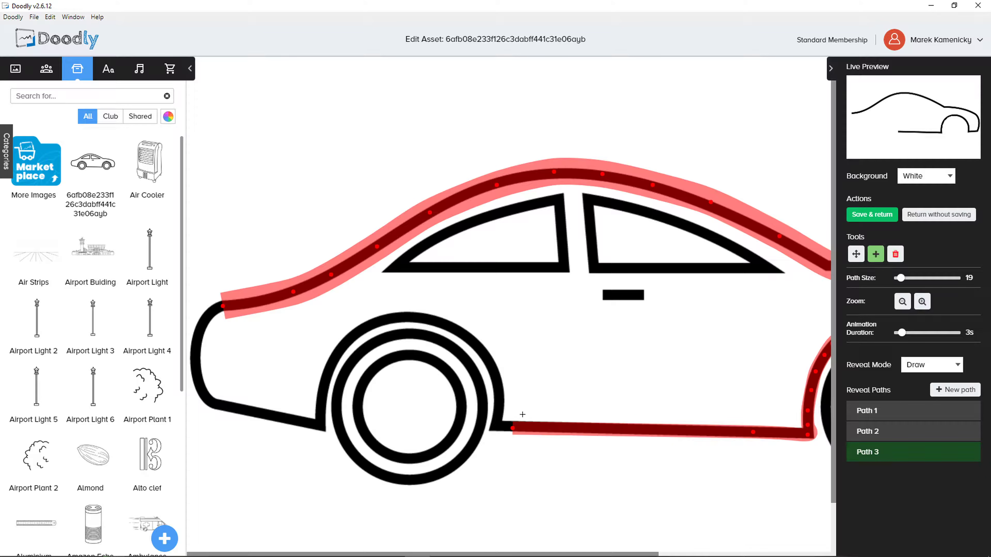
{"action": "left_click", "coordinate": [493, 423]}
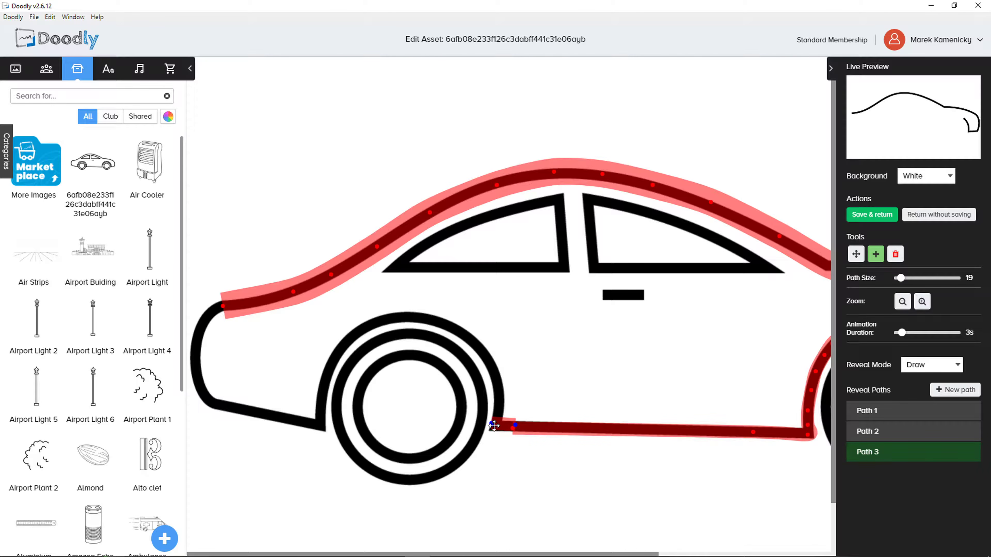
{"action": "left_click", "coordinate": [488, 428]}
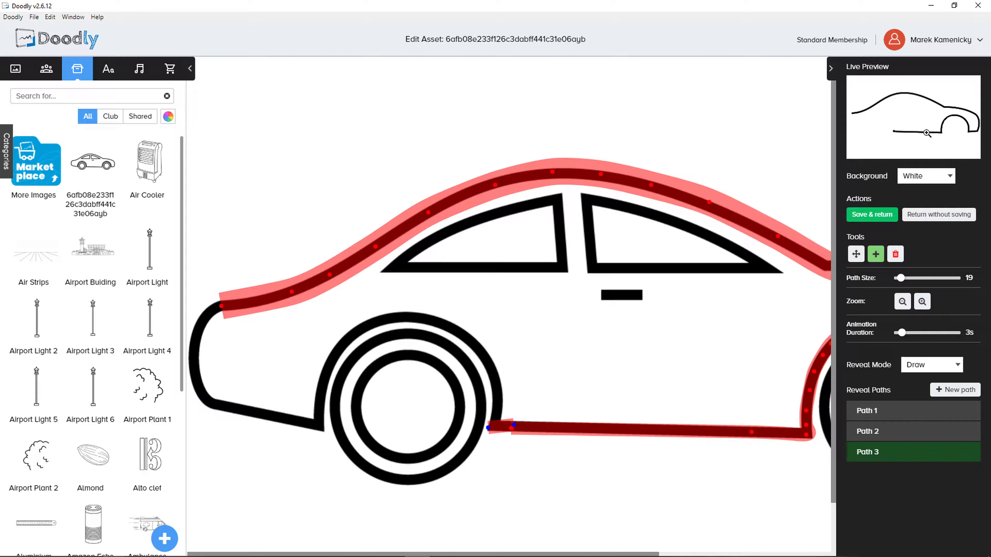
Clear the third path's points and shorten the second path back to about the middle of the sill
{"action": "scroll", "coordinate": [679, 326], "scroll_direction": "right", "scroll_amount": 5}
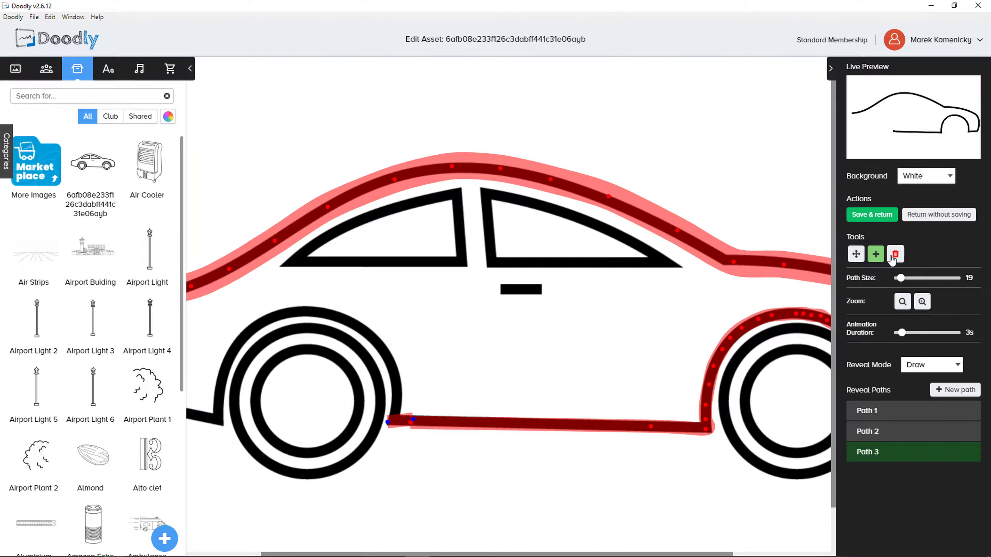
{"action": "left_click", "coordinate": [878, 431]}
{"action": "left_click", "coordinate": [896, 254]}
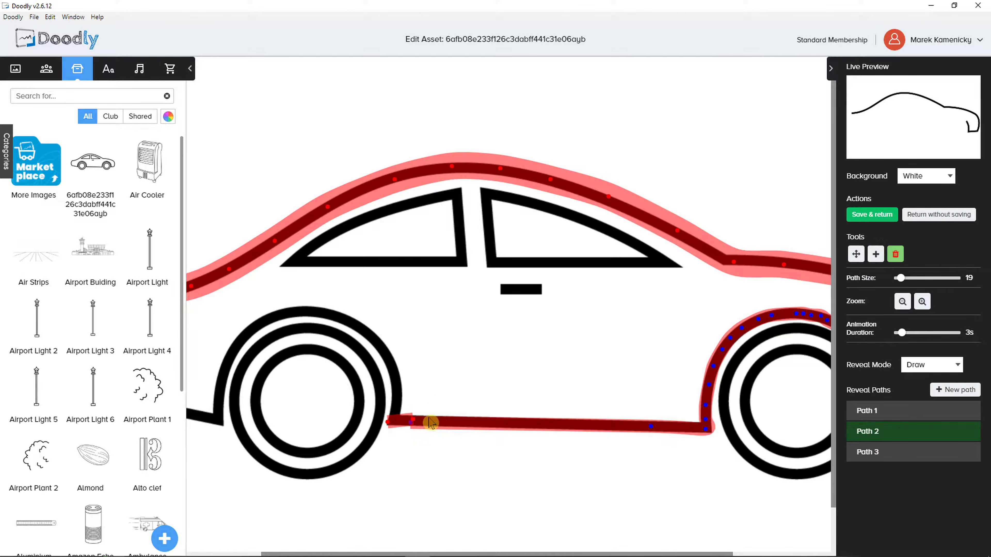
{"action": "left_click", "coordinate": [413, 422]}
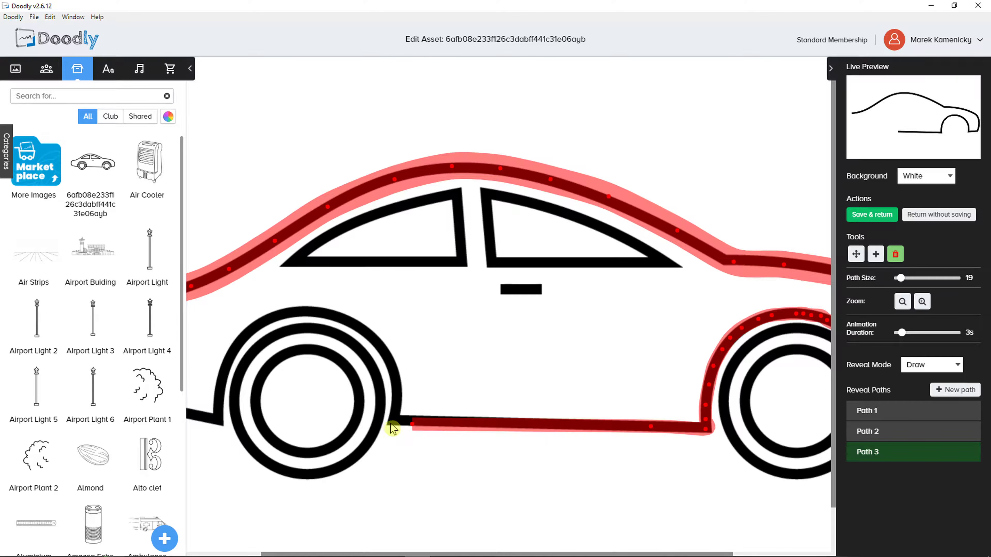
{"action": "left_click_drag", "start_coordinate": [413, 425], "coordinate": [533, 425]}
Select the second path and extend it along the rest of the sill to the rear wheel arch's lower front corner
{"action": "left_click", "coordinate": [876, 254]}
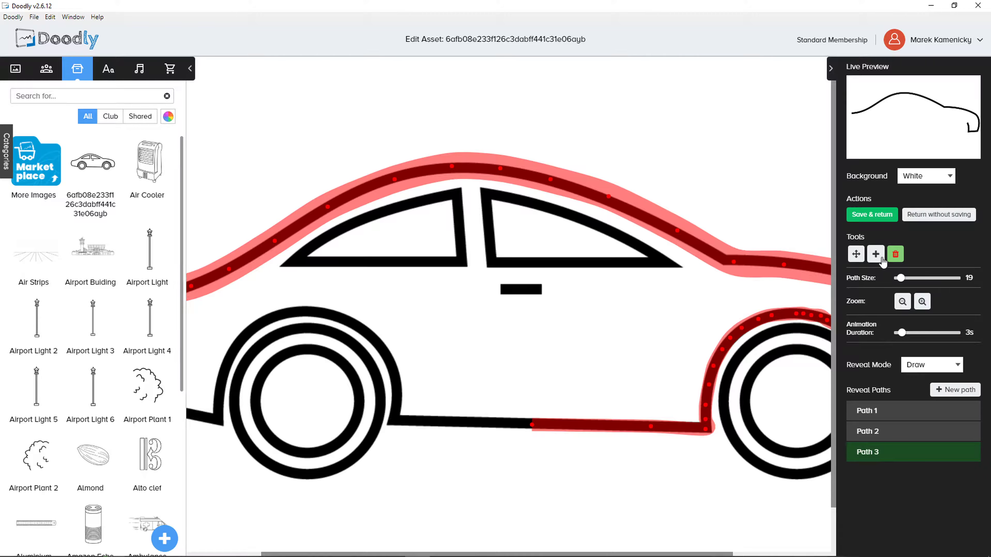
{"action": "left_click", "coordinate": [872, 431]}
{"action": "left_click", "coordinate": [442, 421]}
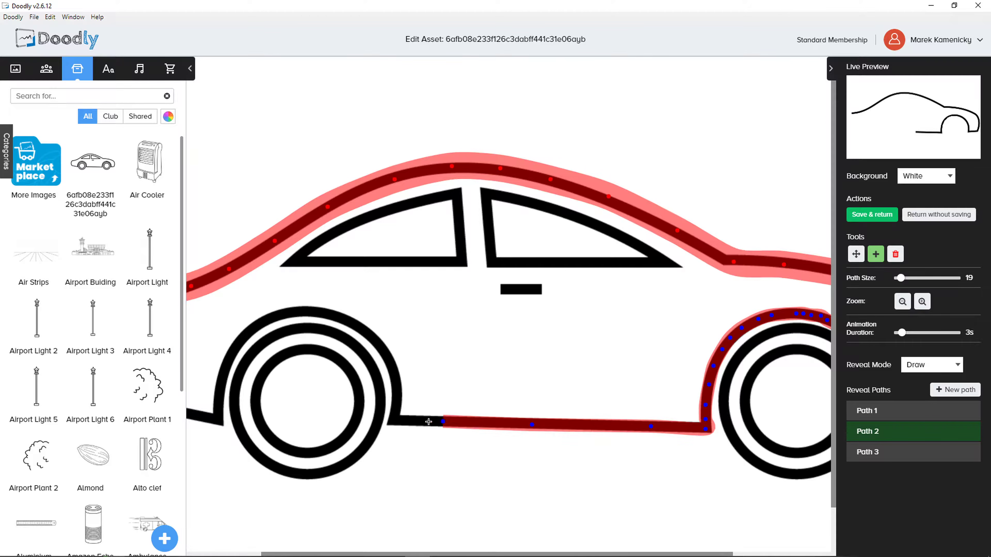
{"action": "left_click", "coordinate": [406, 420]}
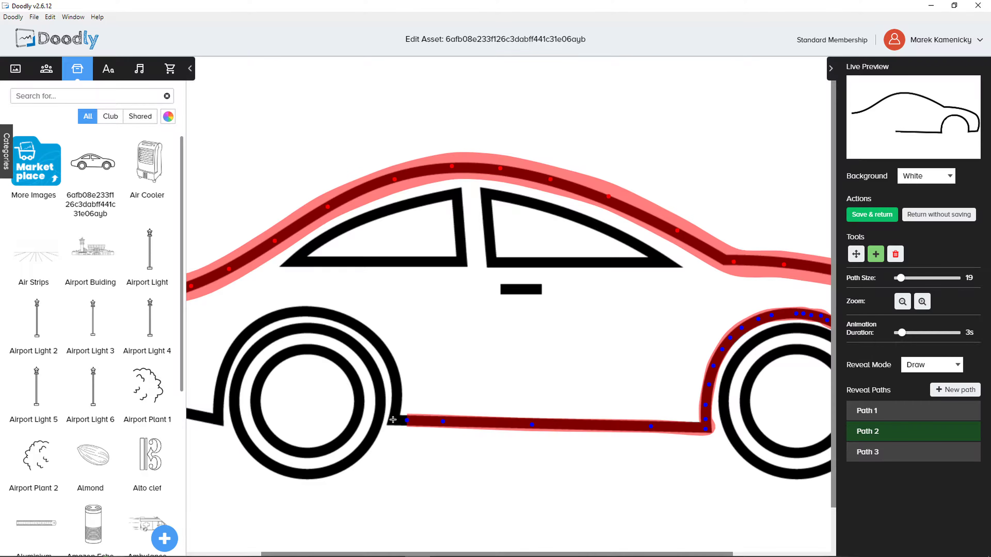
{"action": "left_click", "coordinate": [395, 420]}
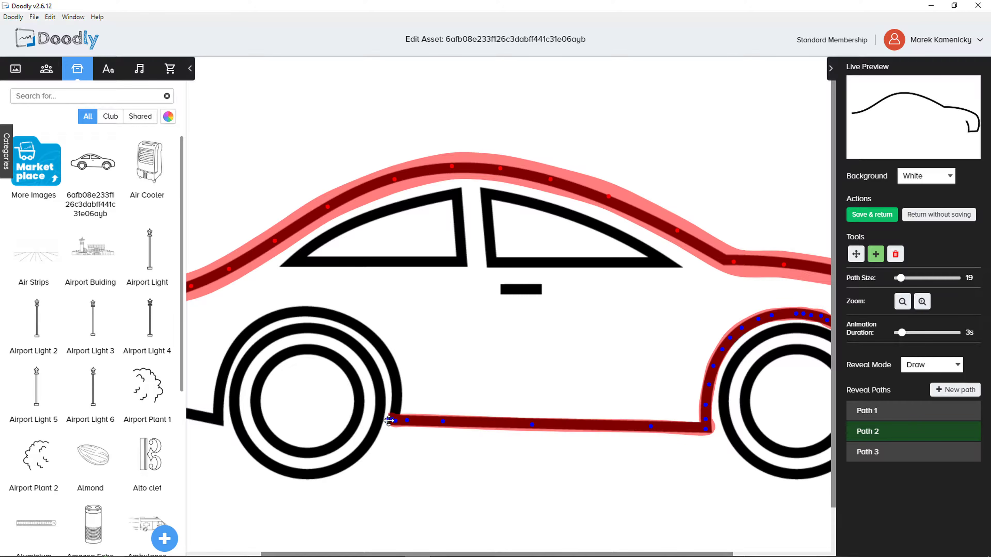
Try extending the second path up the rear wheel arch's front side, and delete the points on the arch and at its corner
{"action": "left_click", "coordinate": [392, 409]}
{"action": "left_click", "coordinate": [396, 403]}
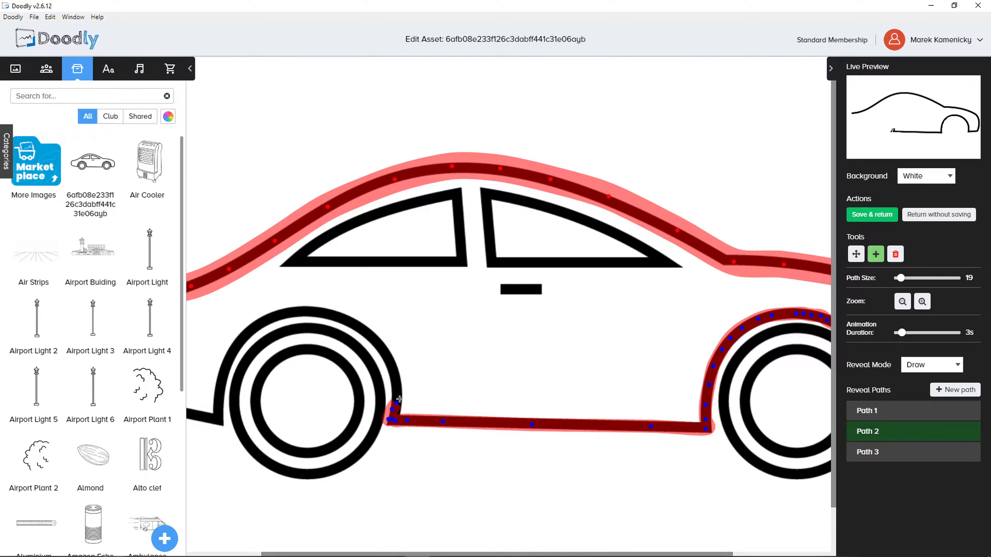
{"action": "left_click", "coordinate": [400, 385]}
{"action": "left_click", "coordinate": [895, 254]}
{"action": "left_click", "coordinate": [400, 387]}
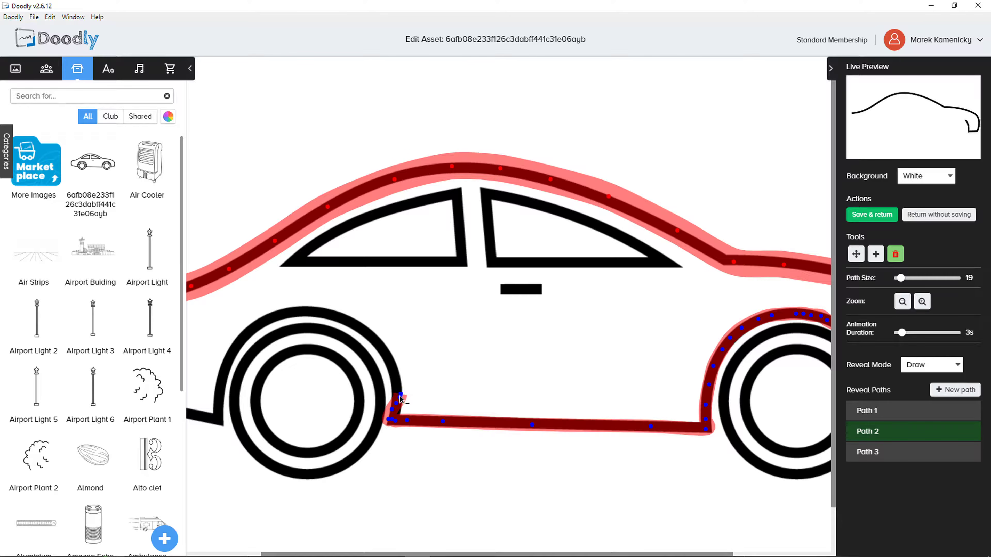
{"action": "left_click", "coordinate": [395, 413]}
{"action": "left_click", "coordinate": [395, 423]}
{"action": "left_click", "coordinate": [397, 406]}
{"action": "left_click", "coordinate": [397, 405]}
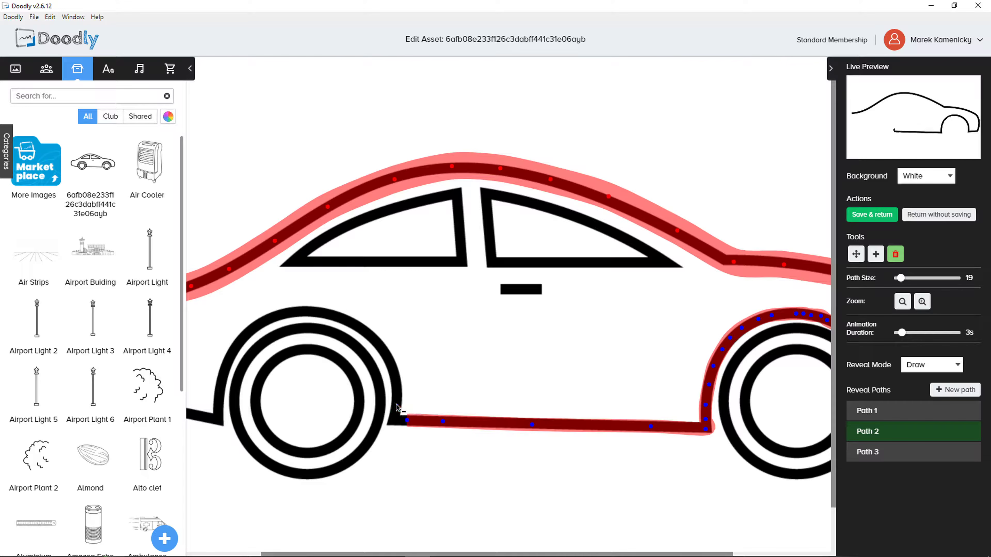
Select the third path and trace it from the sill's rear end over the rear wheel arch to the arch's lower rear corner
{"action": "left_click", "coordinate": [891, 453]}
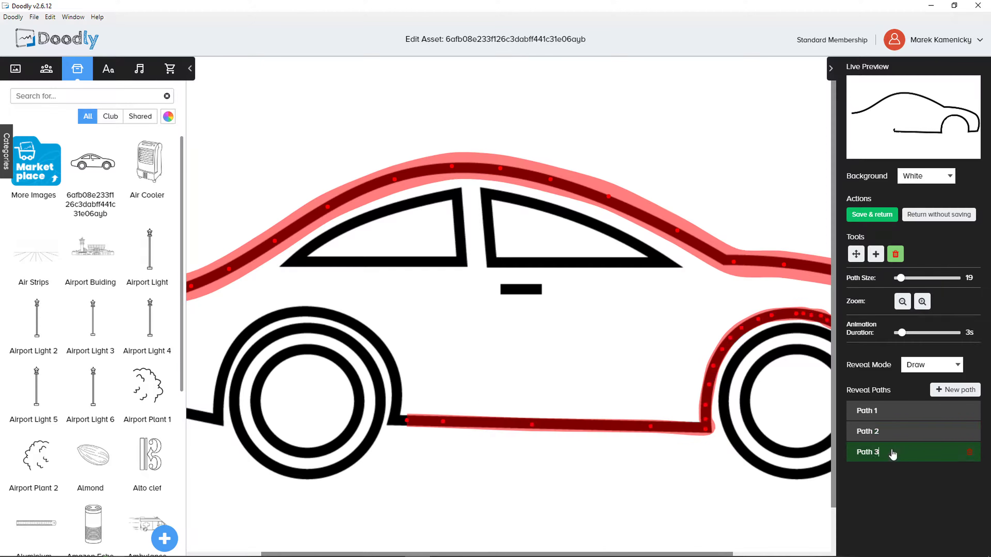
{"action": "left_click", "coordinate": [876, 254]}
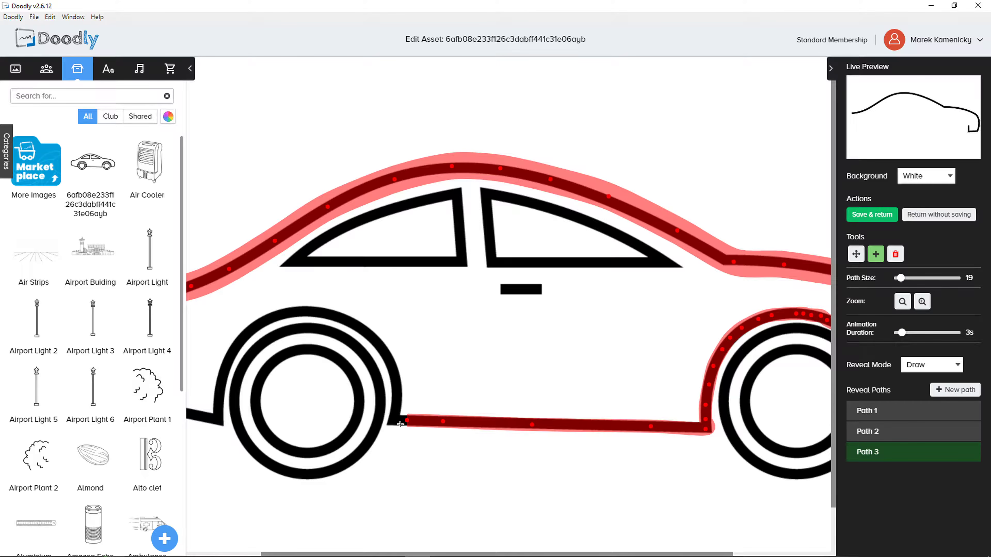
{"action": "left_click", "coordinate": [390, 419]}
{"action": "left_click_drag", "start_coordinate": [398, 420], "coordinate": [408, 420]}
{"action": "scroll", "coordinate": [392, 420], "scroll_direction": "right", "scroll_amount": 1}
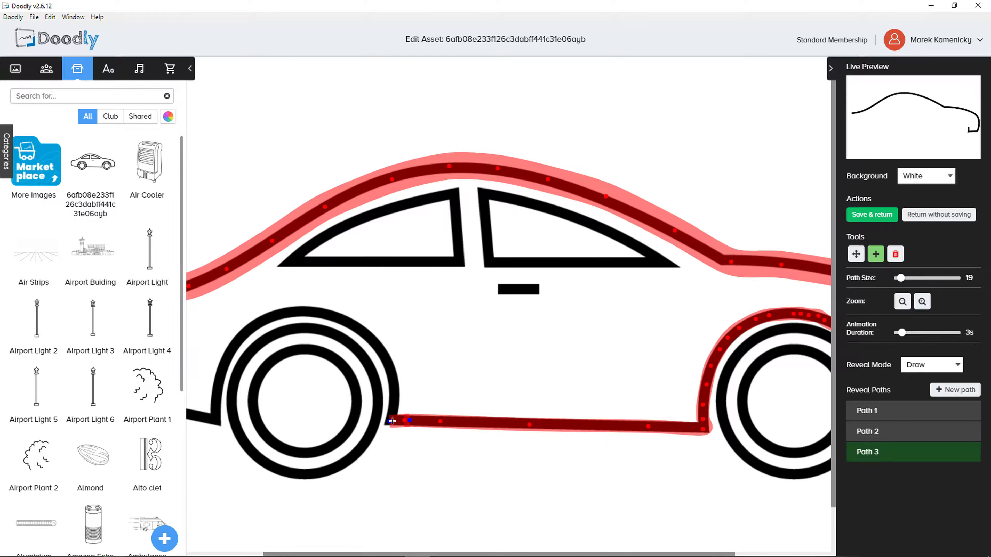
{"action": "left_click", "coordinate": [391, 400]}
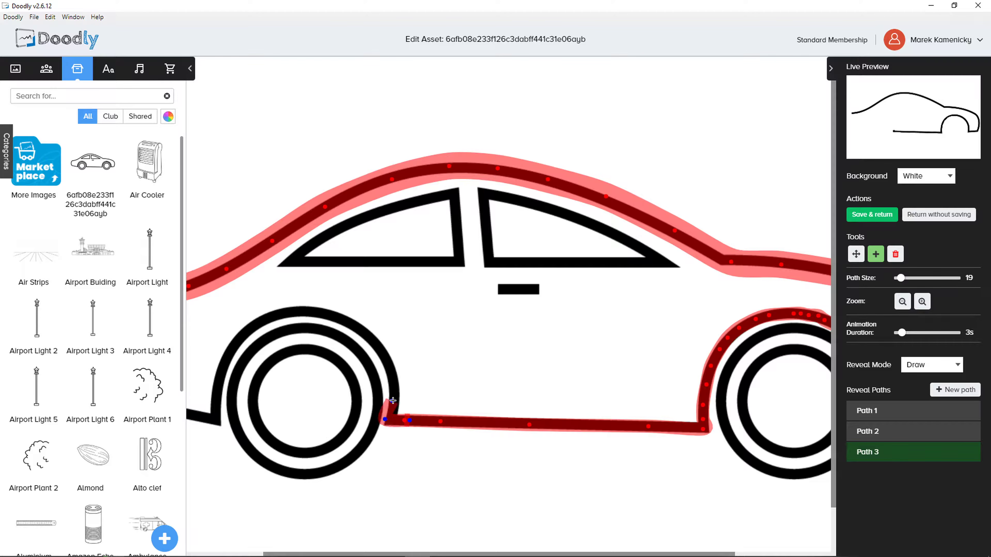
{"action": "mouse_move", "coordinate": [385, 419]}
{"action": "left_mouse_down"}
{"action": "mouse_move", "coordinate": [390, 365]}
{"action": "mouse_move", "coordinate": [379, 348]}
{"action": "mouse_move", "coordinate": [389, 382]}
{"action": "mouse_move", "coordinate": [372, 342]}
{"action": "mouse_move", "coordinate": [326, 312]}
{"action": "mouse_move", "coordinate": [285, 311]}
{"action": "mouse_move", "coordinate": [243, 333]}
{"action": "mouse_move", "coordinate": [217, 396]}
{"action": "left_mouse_up"}
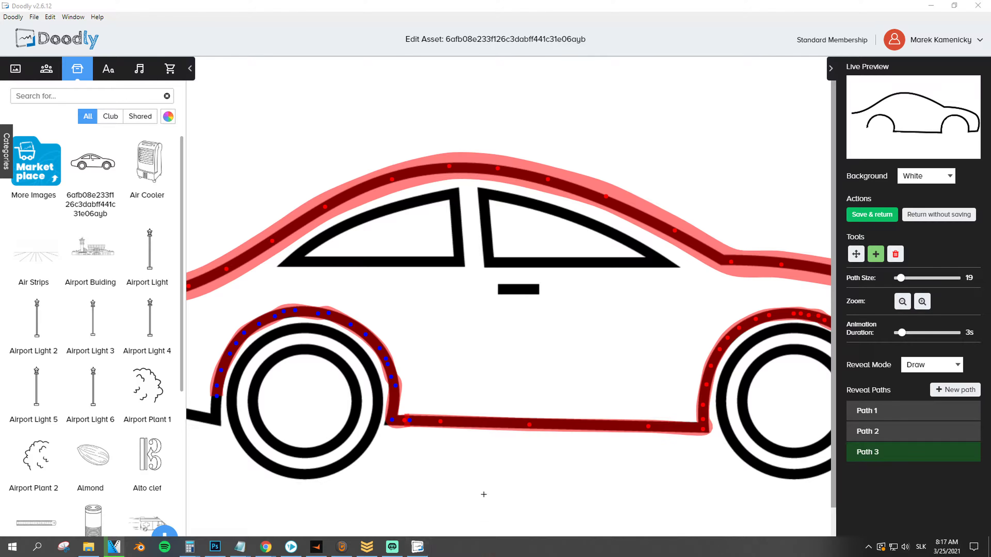
{"action": "left_click", "coordinate": [215, 424]}
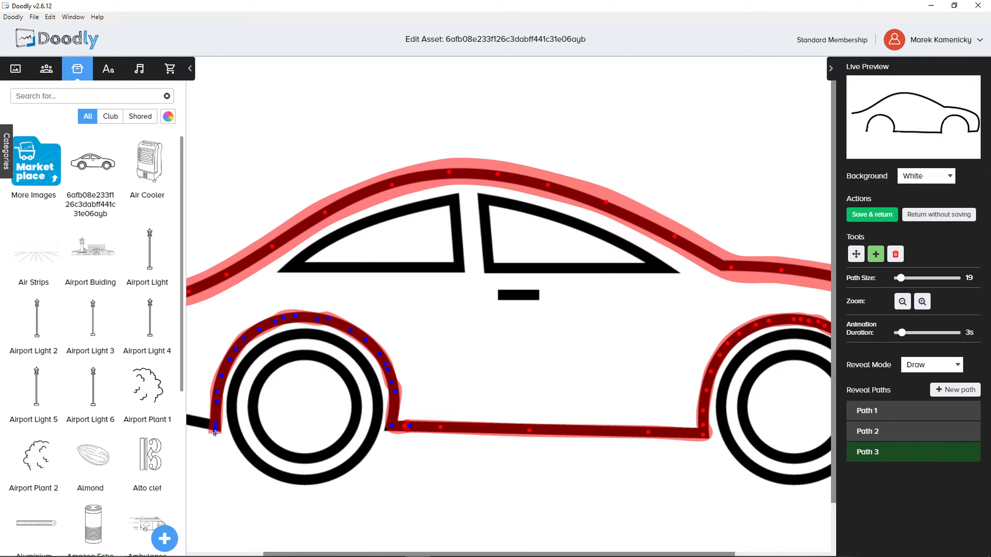
Extend the third path along the lower rear edge and up around the car's tail to the start of the roofline path
{"action": "left_click_drag", "start_coordinate": [197, 419], "coordinate": [194, 421]}
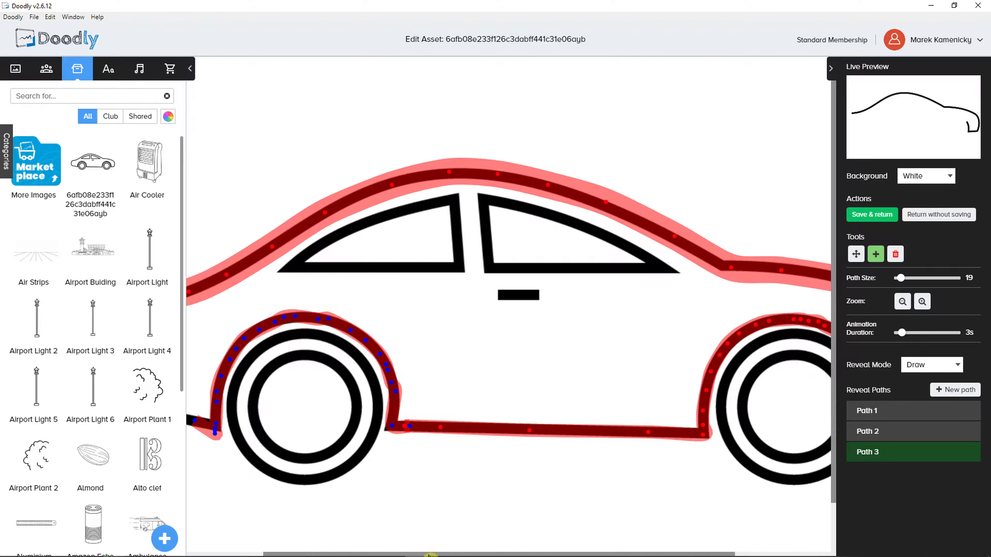
{"action": "left_click_drag", "start_coordinate": [429, 555], "coordinate": [330, 553]}
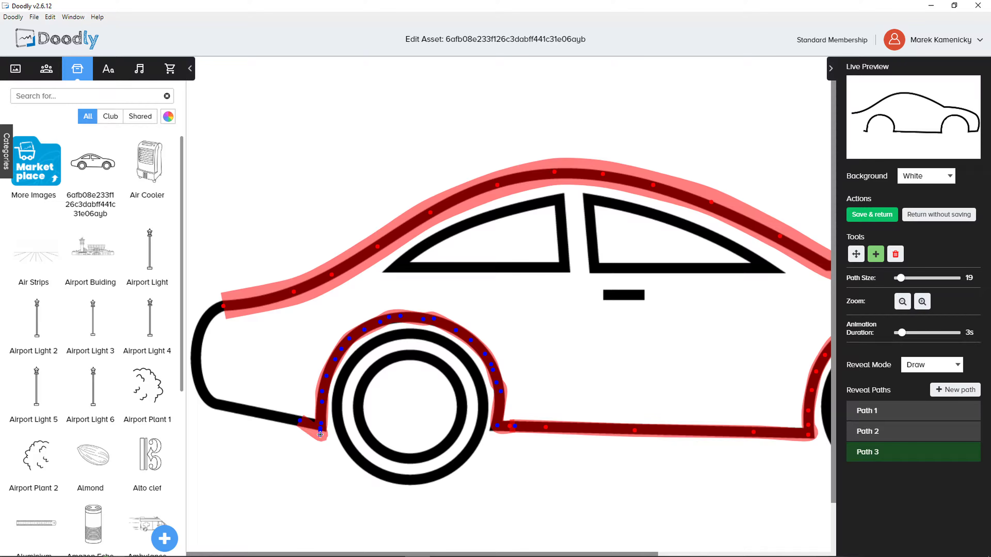
{"action": "mouse_move", "coordinate": [300, 421]}
{"action": "left_mouse_down"}
{"action": "mouse_move", "coordinate": [203, 394]}
{"action": "mouse_move", "coordinate": [194, 371]}
{"action": "mouse_move", "coordinate": [212, 309]}
{"action": "left_mouse_up"}
{"action": "left_click", "coordinate": [222, 300]}
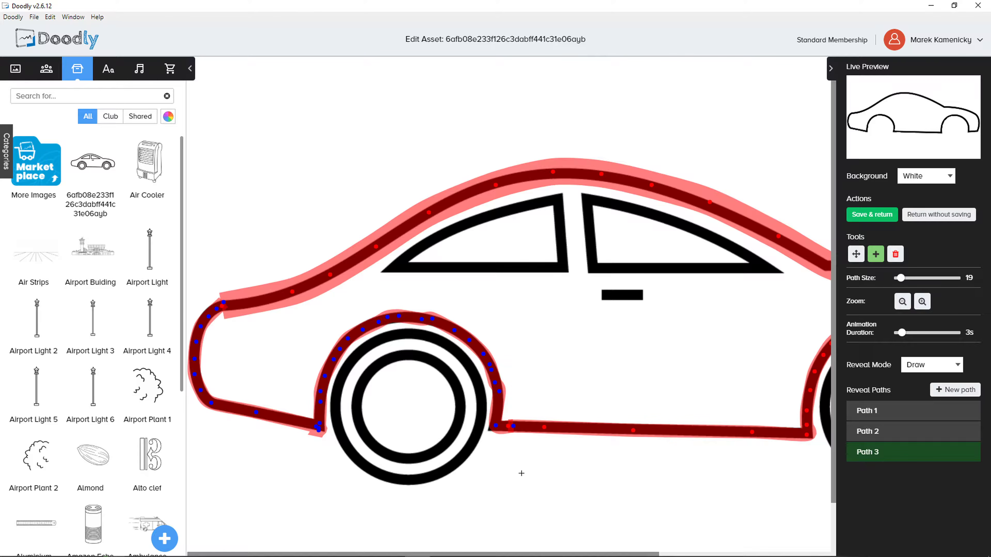
Add a fourth path and trace it down the front side window's pillar edge and along its bottom edge to the front tip
{"action": "left_click_drag", "start_coordinate": [524, 551], "coordinate": [597, 518]}
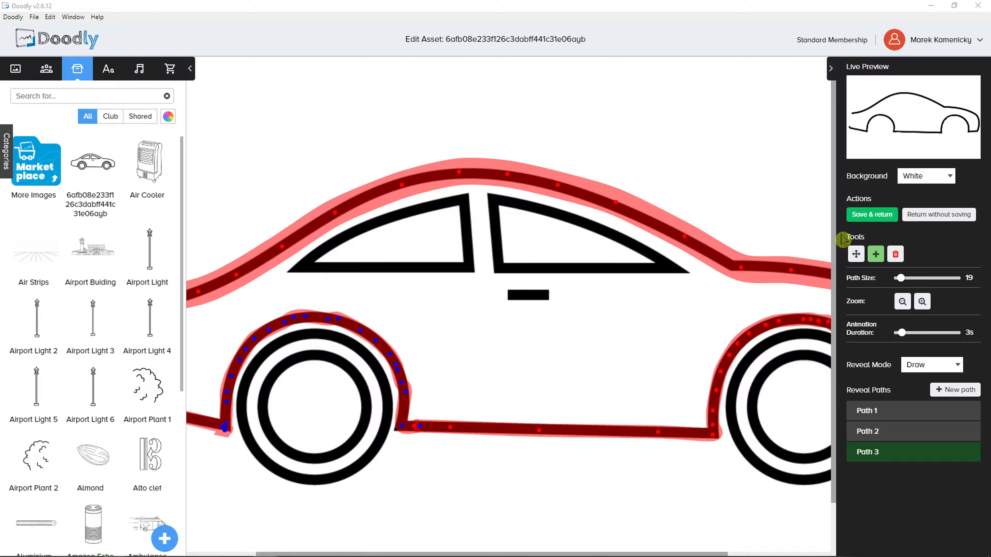
{"action": "left_click", "coordinate": [963, 389]}
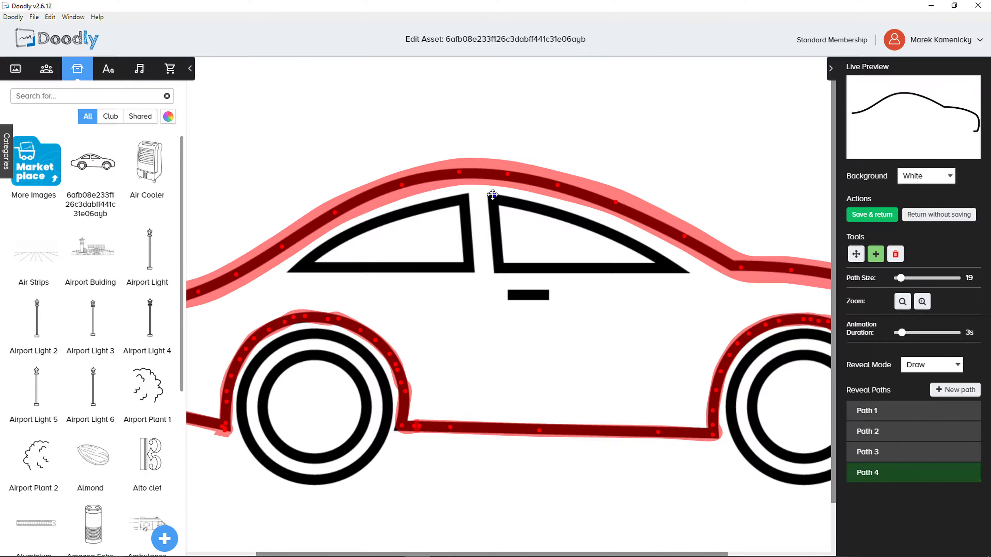
{"action": "left_click", "coordinate": [494, 227]}
{"action": "left_click", "coordinate": [494, 246]}
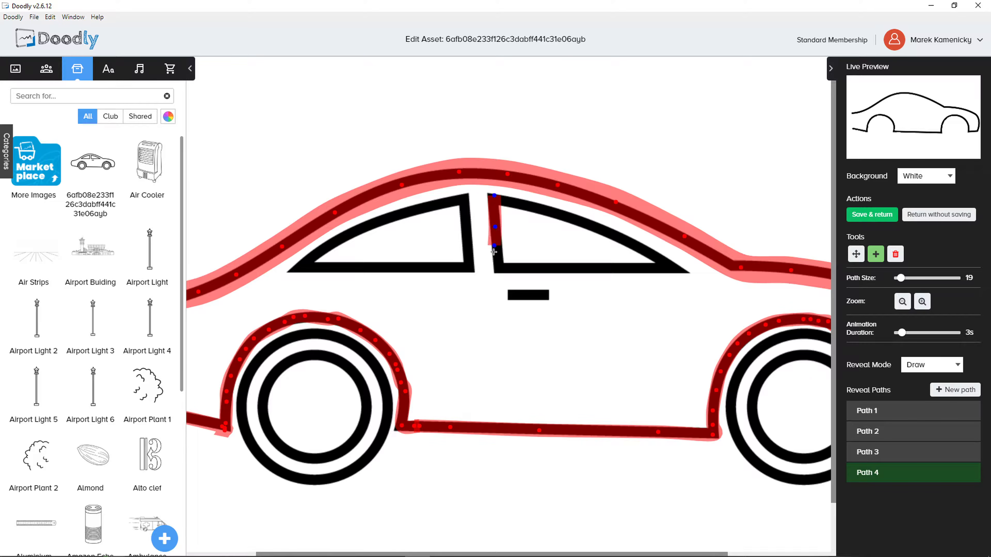
{"action": "left_click", "coordinate": [497, 262]}
{"action": "left_click", "coordinate": [545, 269]}
{"action": "left_click", "coordinate": [564, 269]}
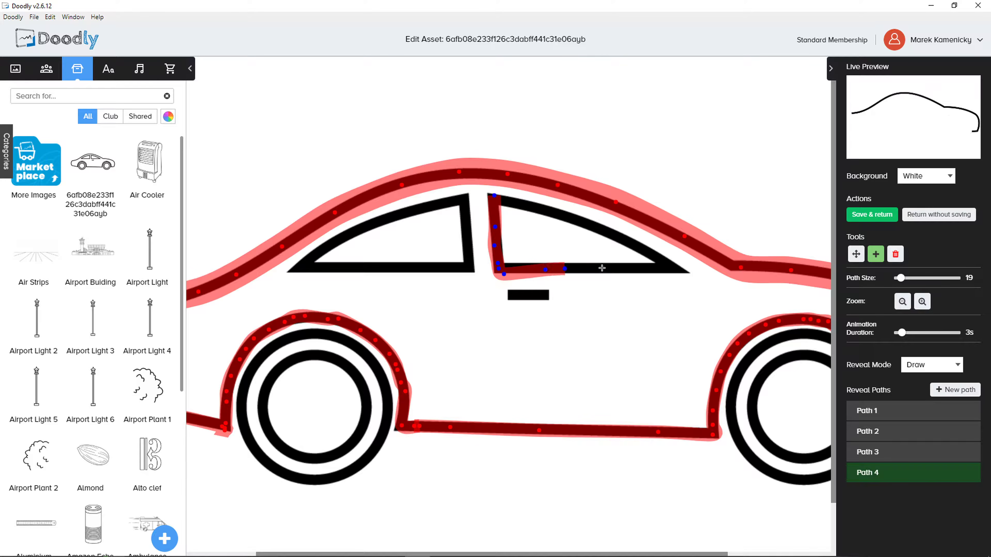
{"action": "left_click", "coordinate": [602, 268]}
{"action": "left_click", "coordinate": [624, 269]}
{"action": "left_click", "coordinate": [661, 270]}
{"action": "left_click", "coordinate": [678, 270]}
{"action": "left_click", "coordinate": [688, 270]}
Extend the fourth path back along the front side window's curved upper edge to its starting corner
{"action": "left_click", "coordinate": [626, 237]}
{"action": "left_click", "coordinate": [600, 234]}
{"action": "left_click", "coordinate": [551, 215]}
{"action": "left_click", "coordinate": [517, 203]}
{"action": "left_click", "coordinate": [501, 199]}
{"action": "left_click", "coordinate": [491, 192]}
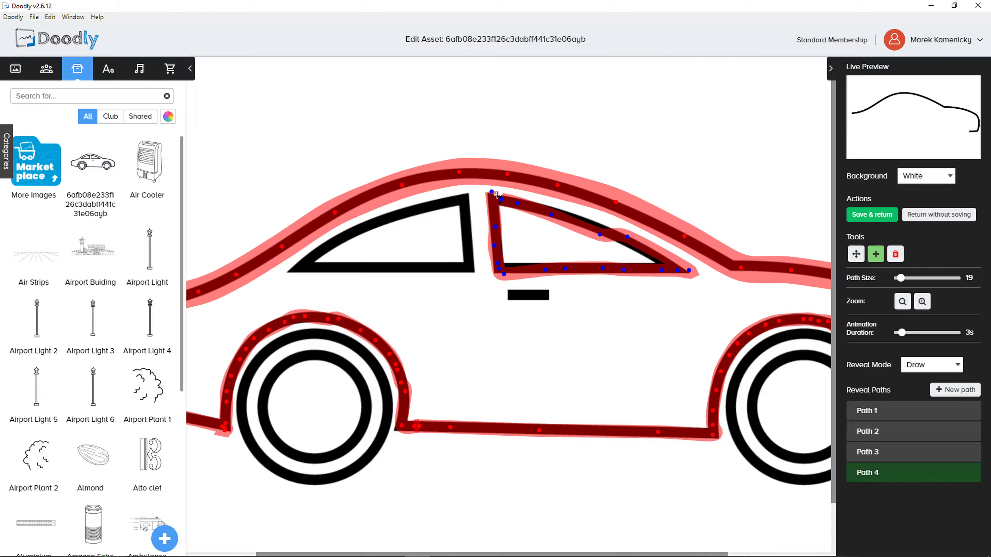
Adjust the fourth path's points on the upper edge and at the corners so they lie on the front side window's outline
{"action": "left_click_drag", "start_coordinate": [500, 198], "coordinate": [494, 194]}
{"action": "left_click_drag", "start_coordinate": [602, 232], "coordinate": [556, 213]}
{"action": "left_click", "coordinate": [628, 237]}
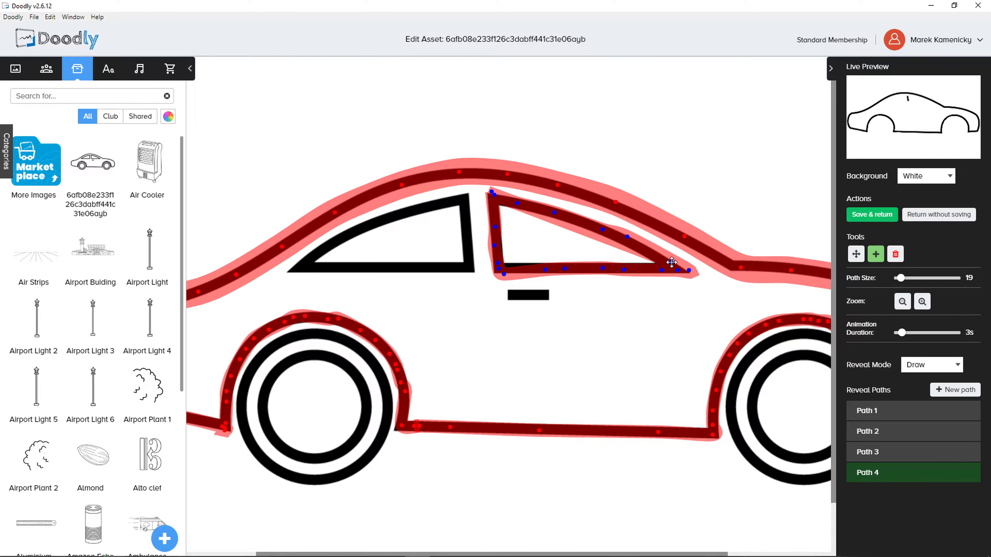
{"action": "left_click_drag", "start_coordinate": [501, 274], "coordinate": [505, 269]}
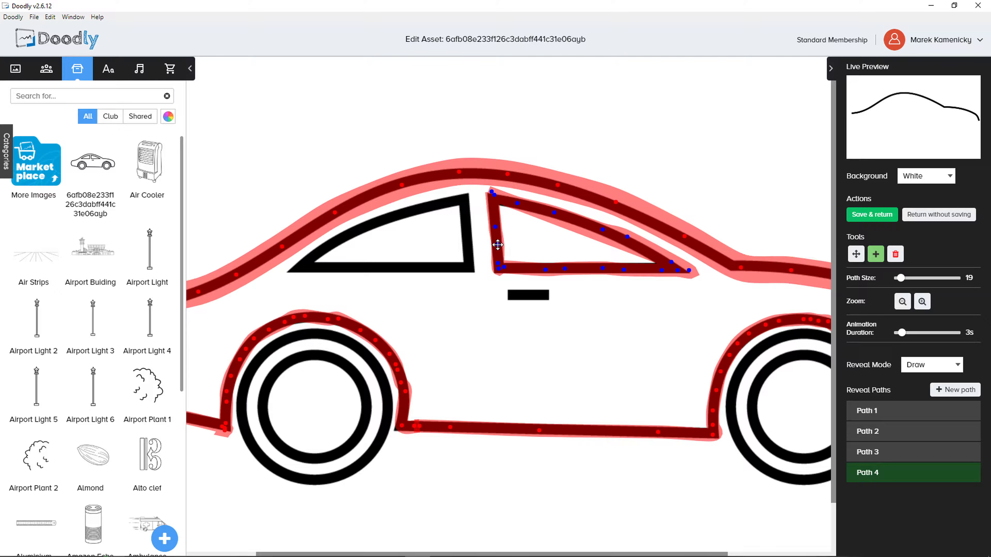
{"action": "left_click_drag", "start_coordinate": [660, 269], "coordinate": [658, 268]}
{"action": "left_click", "coordinate": [465, 197]}
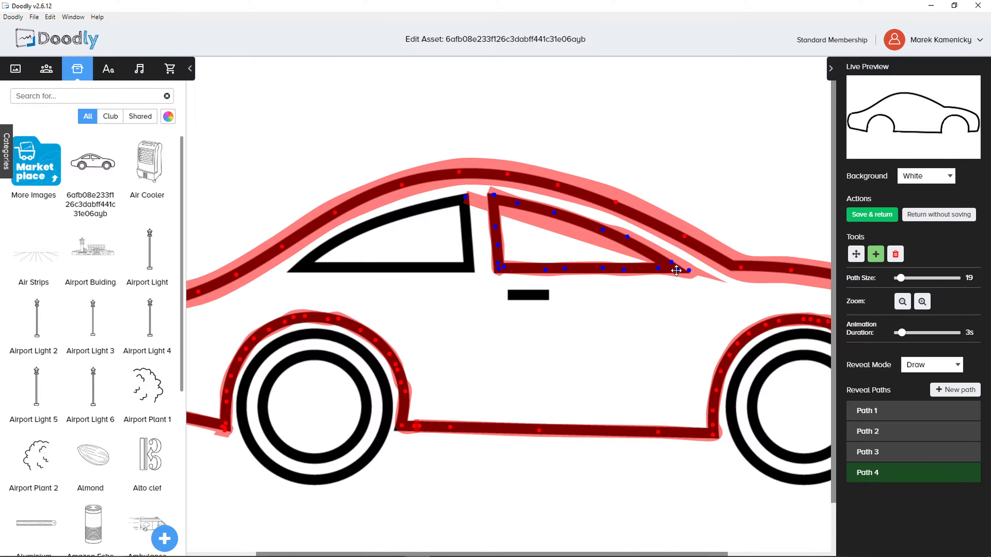
{"action": "left_click", "coordinate": [895, 254]}
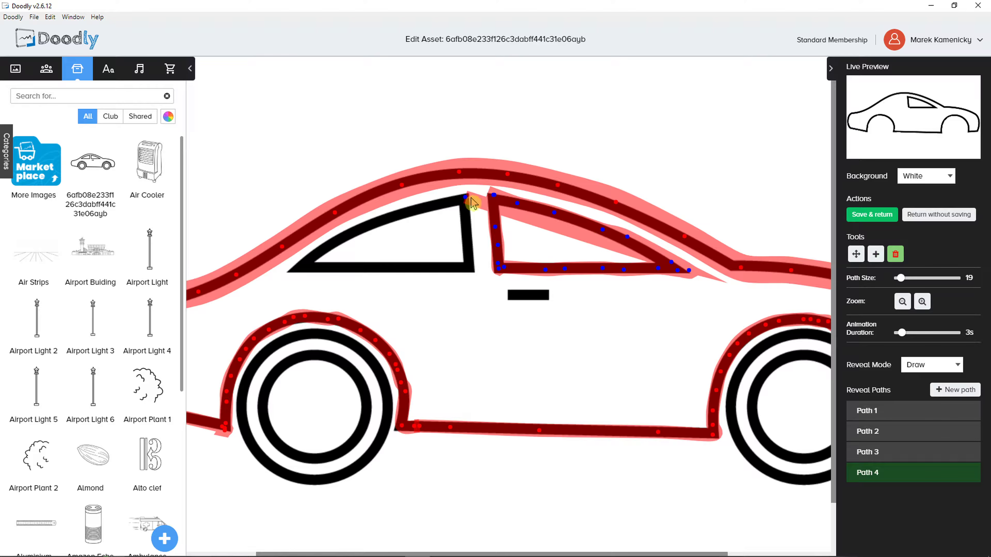
{"action": "left_click", "coordinate": [465, 198]}
Add a fifth path and trace the rear side window's curved upper edge from the pillar corner to the rear tip
{"action": "left_click", "coordinate": [955, 389]}
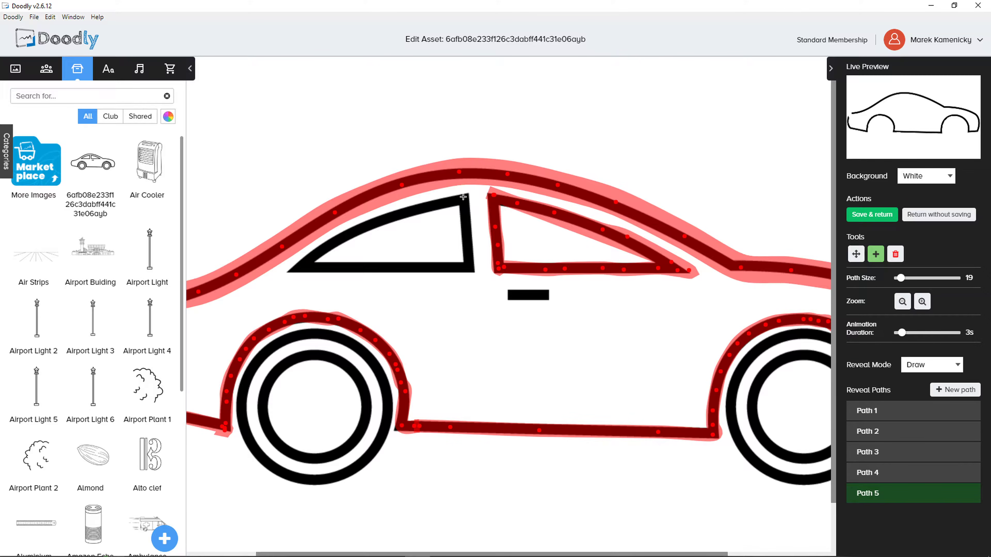
{"action": "left_click", "coordinate": [411, 210]}
{"action": "left_click", "coordinate": [379, 221]}
{"action": "left_click", "coordinate": [364, 227]}
{"action": "left_click", "coordinate": [348, 234]}
{"action": "left_click", "coordinate": [330, 243]}
{"action": "left_click", "coordinate": [320, 251]}
{"action": "left_click", "coordinate": [313, 257]}
{"action": "left_click", "coordinate": [302, 264]}
{"action": "left_click", "coordinate": [294, 268]}
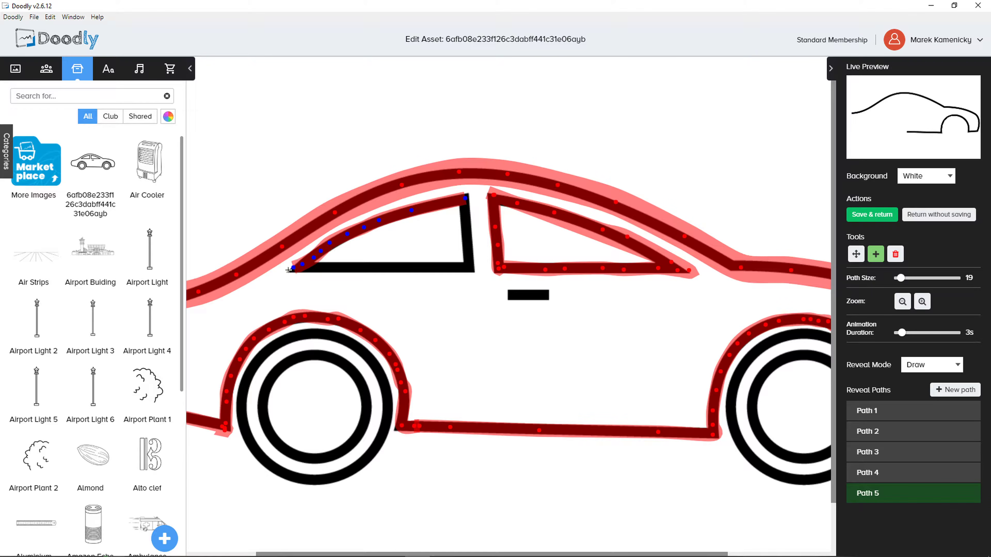
Extend the fifth path along the rear side window's bottom edge to the pillar corner
{"action": "left_click", "coordinate": [382, 267]}
{"action": "left_click", "coordinate": [415, 269]}
{"action": "left_click", "coordinate": [450, 268]}
{"action": "left_click", "coordinate": [463, 268]}
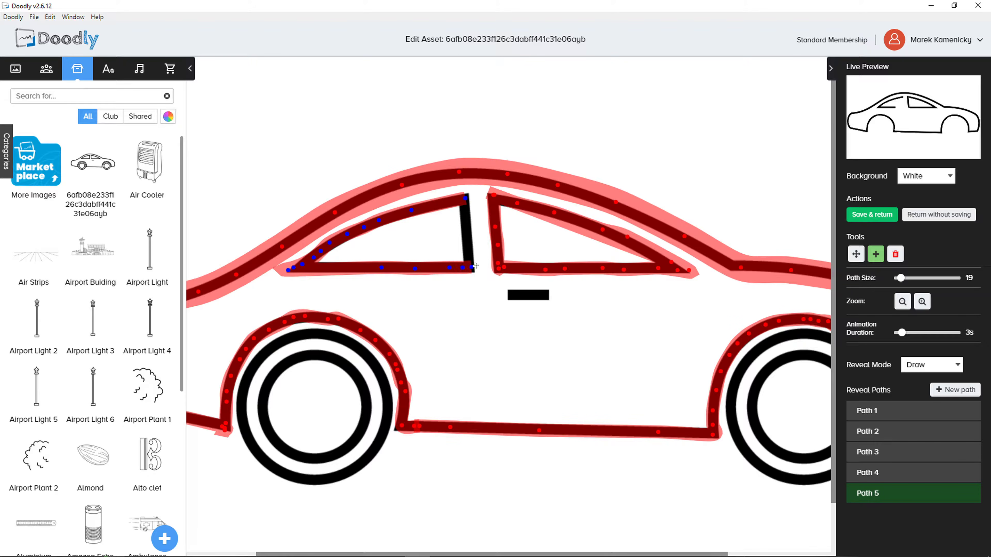
Close the fifth path up the rear side window's pillar edge and adjust the stray points onto the line
{"action": "left_click", "coordinate": [463, 229]}
{"action": "left_click", "coordinate": [465, 215]}
{"action": "left_click", "coordinate": [469, 203]}
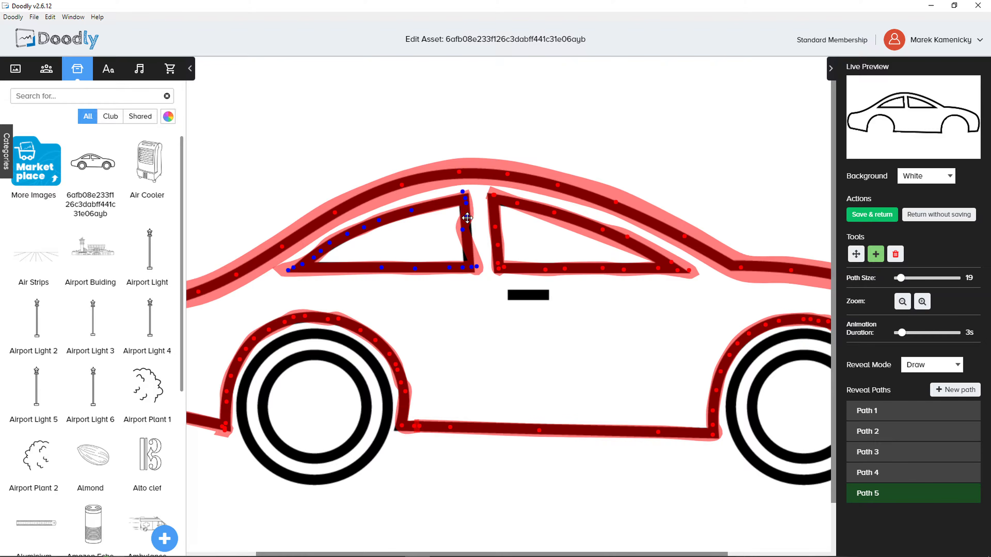
{"action": "left_click_drag", "start_coordinate": [464, 229], "coordinate": [467, 230]}
{"action": "left_click_drag", "start_coordinate": [476, 269], "coordinate": [471, 267]}
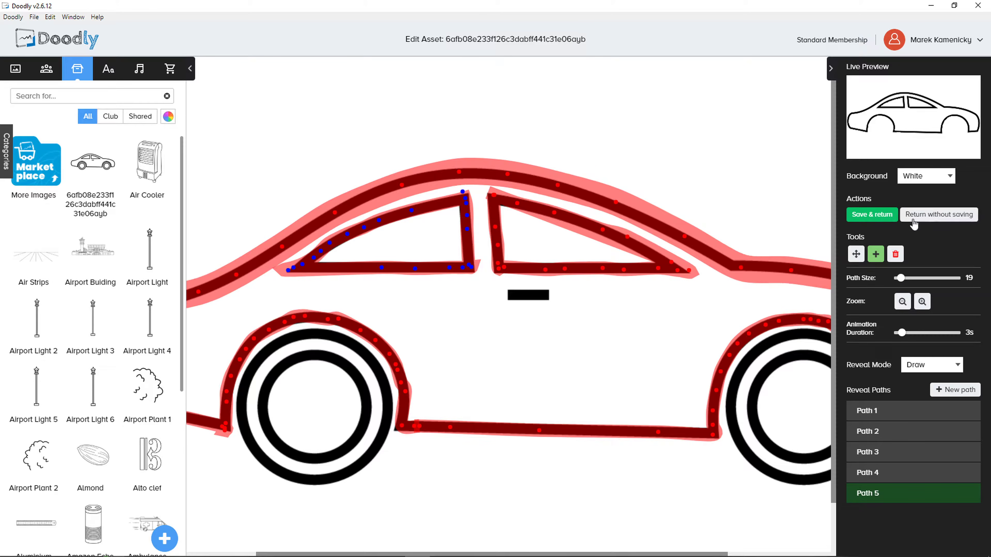
Add a sixth path along the door handle and align its end point with the handle's rear end
{"action": "left_click", "coordinate": [952, 390]}
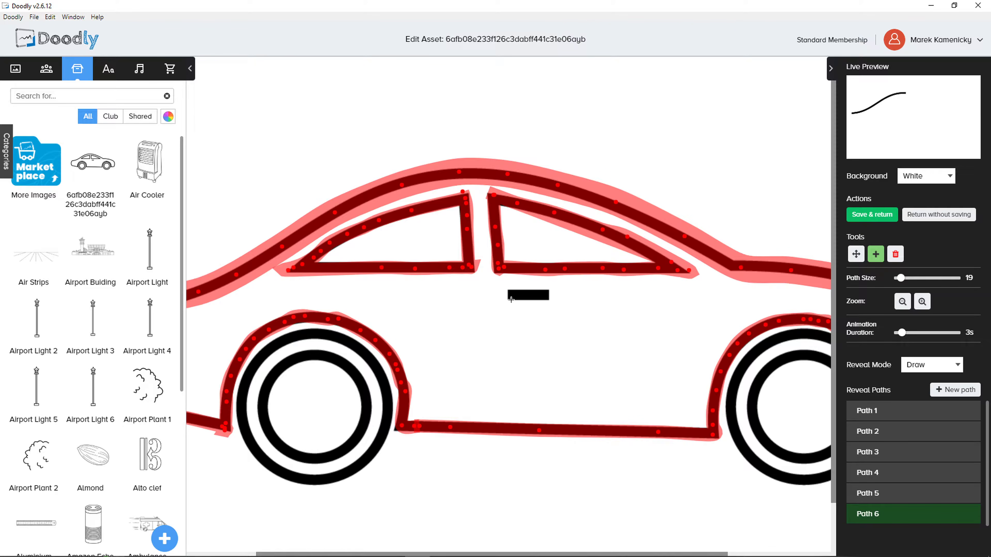
{"action": "left_click", "coordinate": [549, 295]}
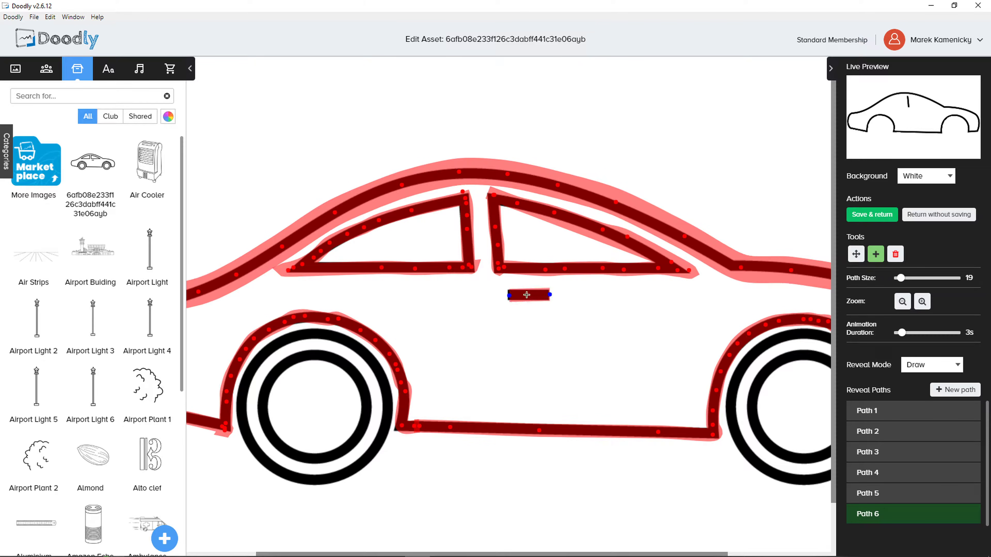
{"action": "left_click", "coordinate": [509, 296]}
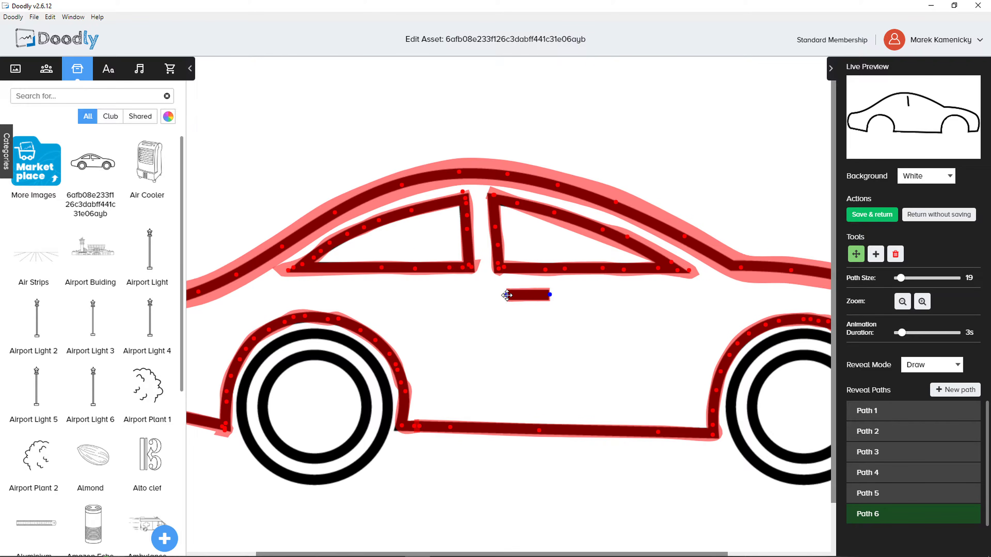
{"action": "left_click", "coordinate": [876, 254]}
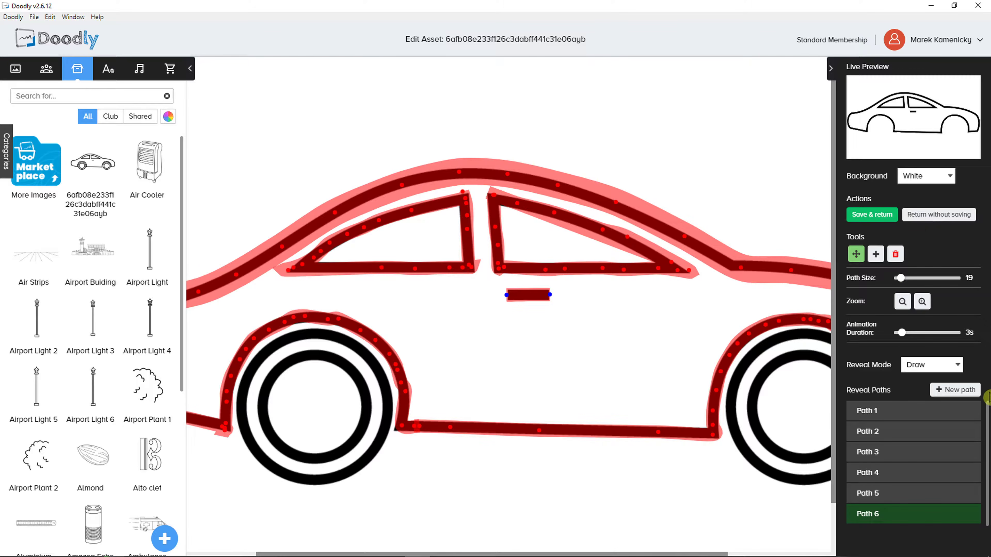
Try tracing a new seventh path around the rear wheel's outer ring, and delete that path
{"action": "left_click", "coordinate": [954, 390]}
{"action": "left_click", "coordinate": [944, 367]}
{"action": "left_click", "coordinate": [868, 367]}
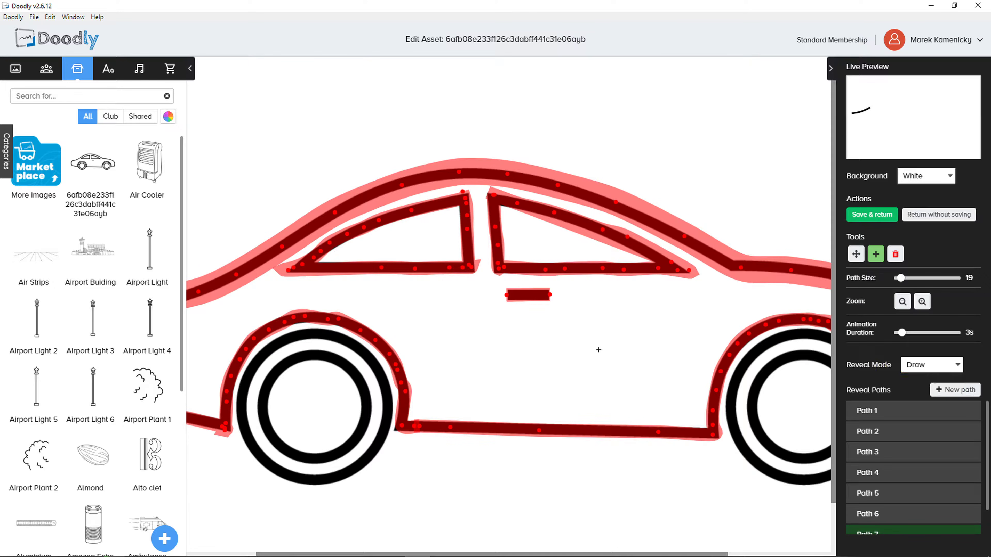
{"action": "scroll", "coordinate": [271, 349], "scroll_direction": "right", "scroll_amount": 1}
{"action": "scroll", "coordinate": [271, 349], "scroll_direction": "left", "scroll_amount": 2}
{"action": "left_click", "coordinate": [277, 352]}
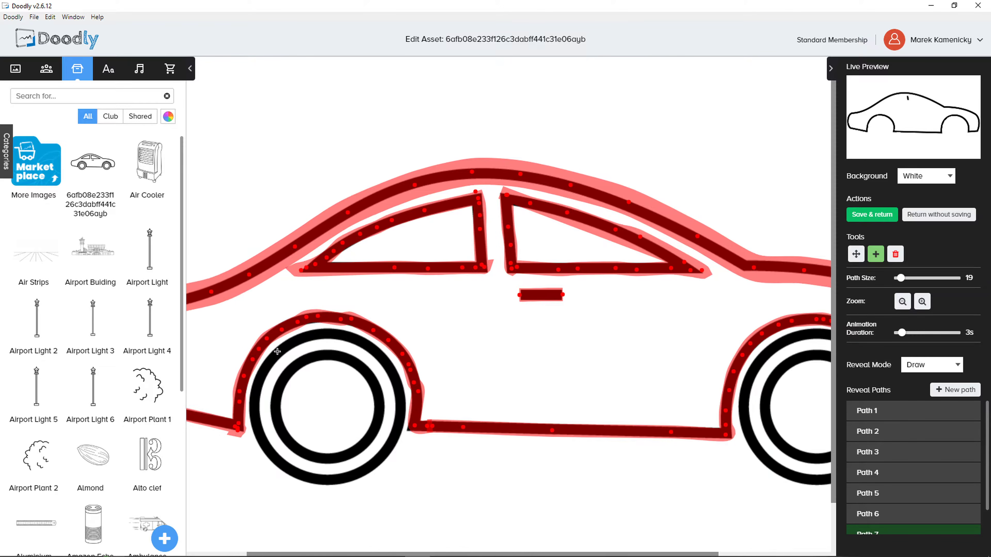
{"action": "left_click", "coordinate": [256, 441]}
{"action": "left_click", "coordinate": [279, 460]}
{"action": "left_click", "coordinate": [316, 479]}
{"action": "left_click", "coordinate": [344, 480]}
{"action": "left_click", "coordinate": [394, 448]}
{"action": "left_click", "coordinate": [379, 377]}
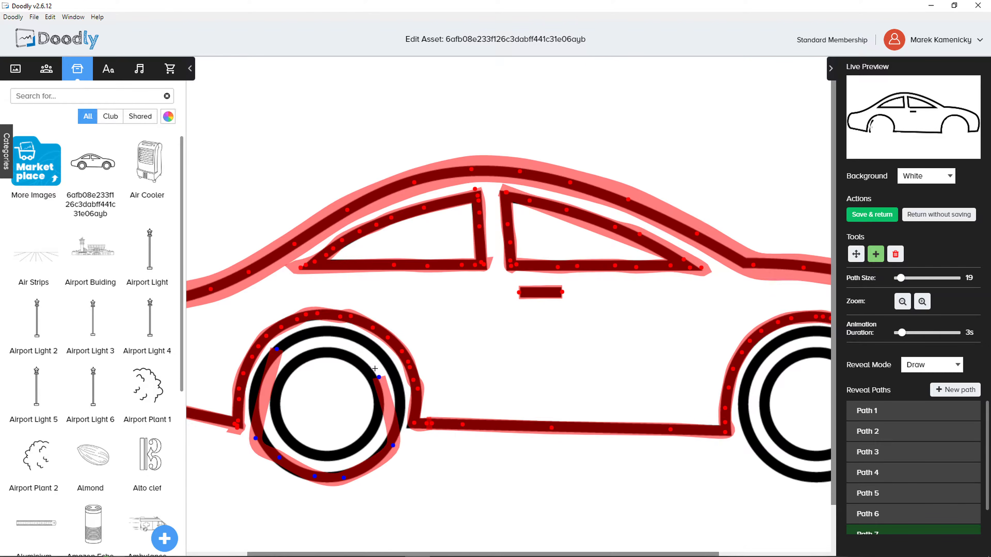
{"action": "left_click", "coordinate": [399, 368]}
{"action": "left_click", "coordinate": [387, 358]}
{"action": "left_click", "coordinate": [363, 349]}
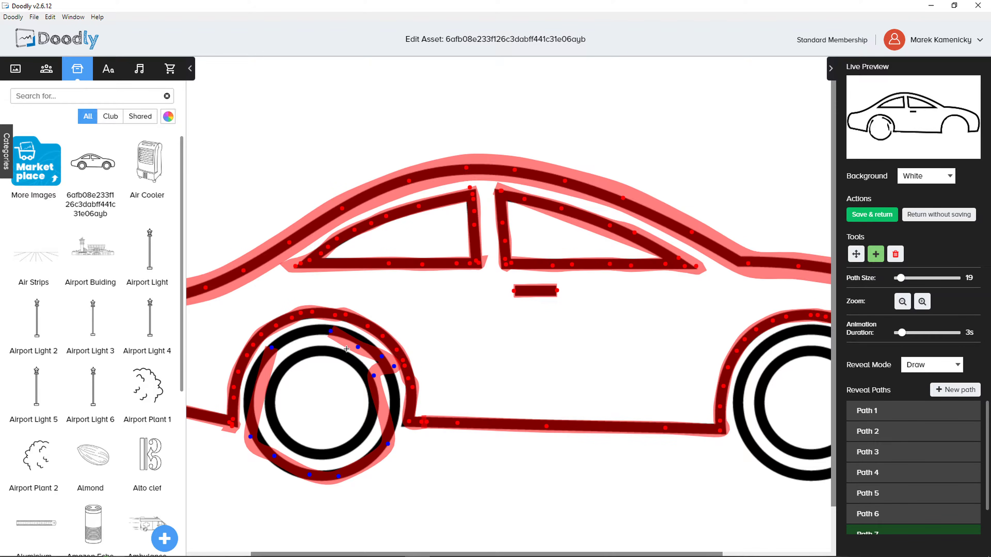
{"action": "left_click", "coordinate": [967, 534]}
{"action": "left_click", "coordinate": [529, 307]}
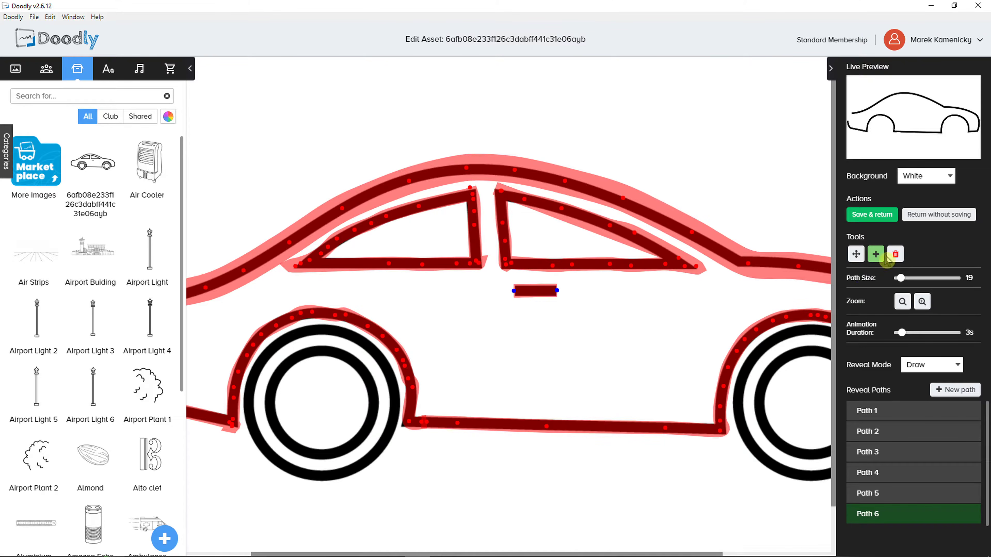
{"action": "left_click", "coordinate": [283, 343]}
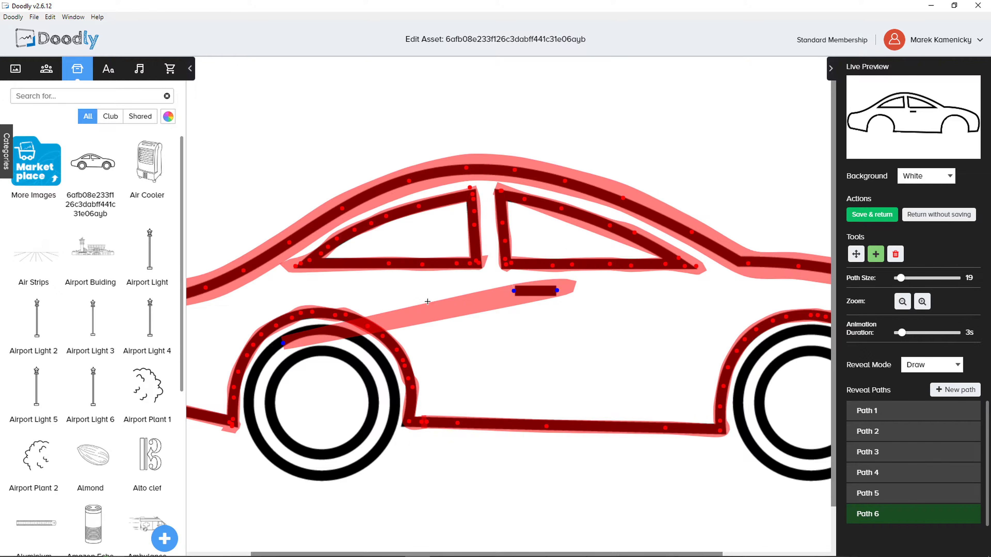
{"action": "left_click", "coordinate": [895, 255]}
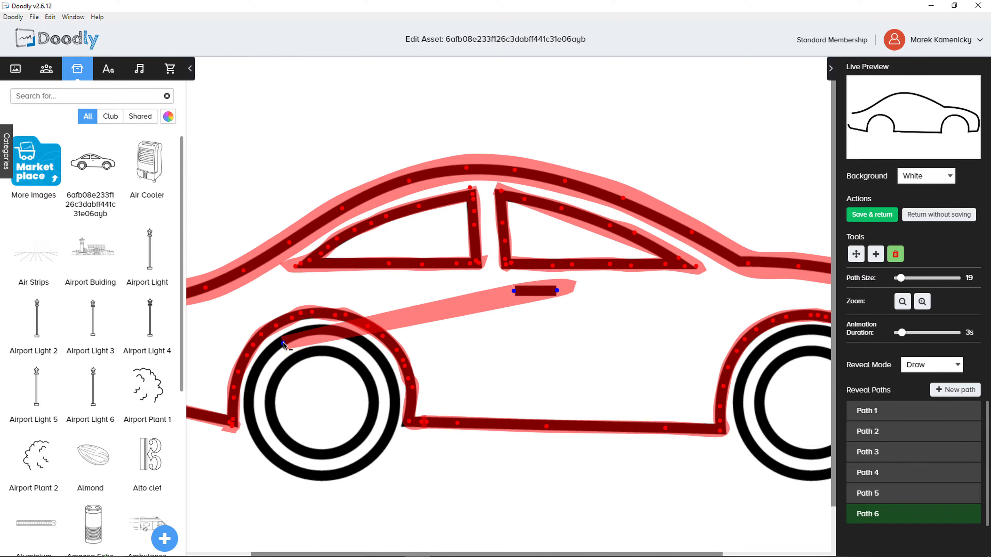
{"action": "left_click", "coordinate": [283, 343]}
Add a seventh path and trace it down the rear side of the rear wheel's outer ring to the bottom
{"action": "left_click", "coordinate": [952, 389]}
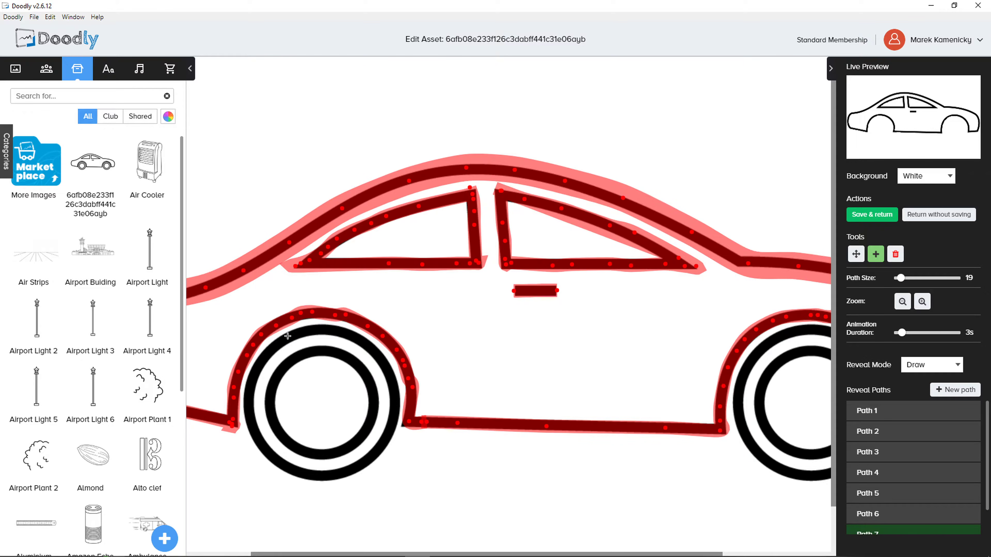
{"action": "left_click", "coordinate": [268, 353]}
{"action": "left_click", "coordinate": [261, 366]}
{"action": "left_click", "coordinate": [255, 383]}
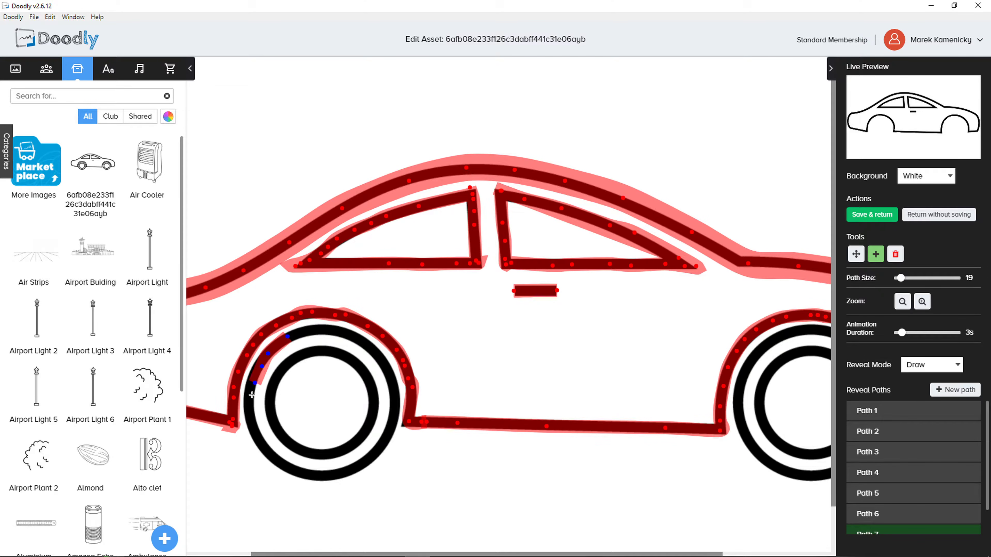
{"action": "left_click", "coordinate": [252, 399]}
{"action": "left_click", "coordinate": [250, 413]}
{"action": "left_click", "coordinate": [255, 424]}
{"action": "left_click", "coordinate": [269, 451]}
{"action": "left_click", "coordinate": [280, 463]}
{"action": "left_click", "coordinate": [292, 472]}
{"action": "left_click", "coordinate": [307, 478]}
Extend the seventh path along the bottom and up the front side of the rear wheel's outer ring
{"action": "left_click", "coordinate": [330, 482]}
{"action": "left_click", "coordinate": [345, 479]}
{"action": "left_click", "coordinate": [361, 472]}
{"action": "left_click", "coordinate": [372, 459]}
{"action": "left_click", "coordinate": [382, 446]}
{"action": "left_click", "coordinate": [389, 432]}
{"action": "left_click", "coordinate": [395, 418]}
{"action": "left_click", "coordinate": [397, 406]}
{"action": "left_click", "coordinate": [393, 391]}
{"action": "left_click", "coordinate": [392, 378]}
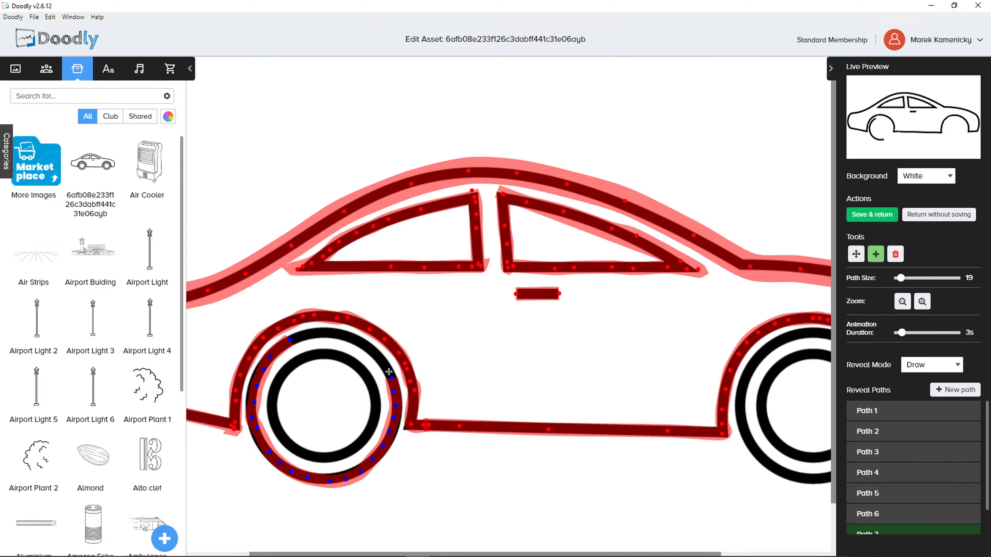
Close the seventh path over the top of the rear wheel's outer ring and adjust the stray point onto the line
{"action": "left_click", "coordinate": [387, 366]}
{"action": "left_click", "coordinate": [381, 357]}
{"action": "left_click", "coordinate": [369, 346]}
{"action": "left_click", "coordinate": [354, 341]}
{"action": "left_click", "coordinate": [340, 337]}
{"action": "left_click", "coordinate": [323, 334]}
{"action": "left_click", "coordinate": [309, 333]}
{"action": "left_click", "coordinate": [296, 334]}
{"action": "key", "text": "m"}
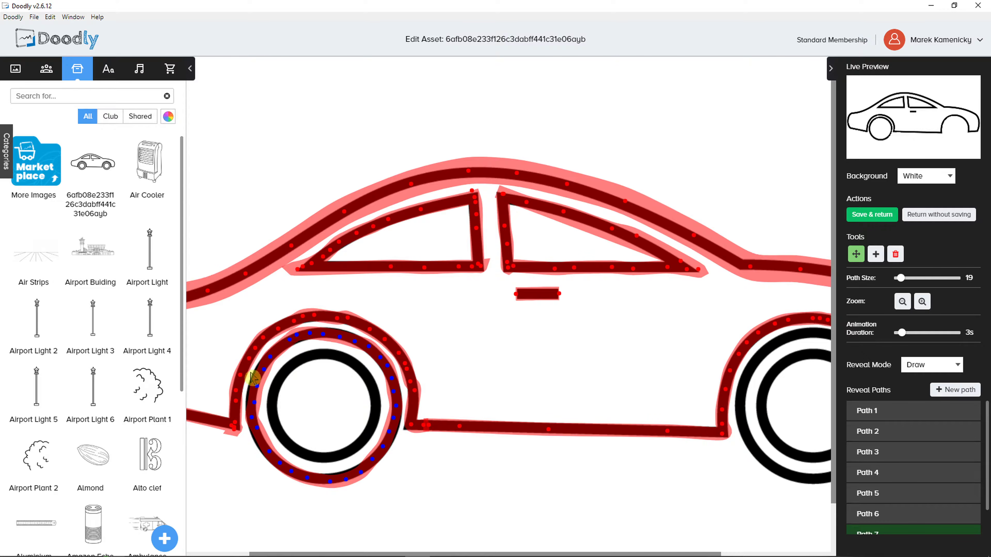
{"action": "left_click_drag", "start_coordinate": [264, 369], "coordinate": [251, 401]}
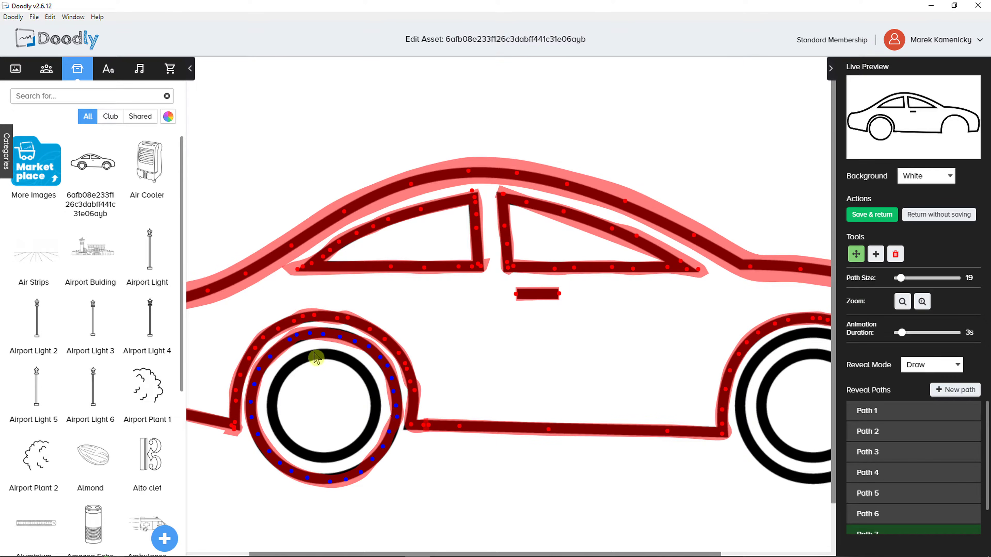
Add an eighth path and trace it down the rear side of the rear wheel's inner ring to the bottom
{"action": "left_click", "coordinate": [875, 254]}
{"action": "left_click", "coordinate": [952, 389]}
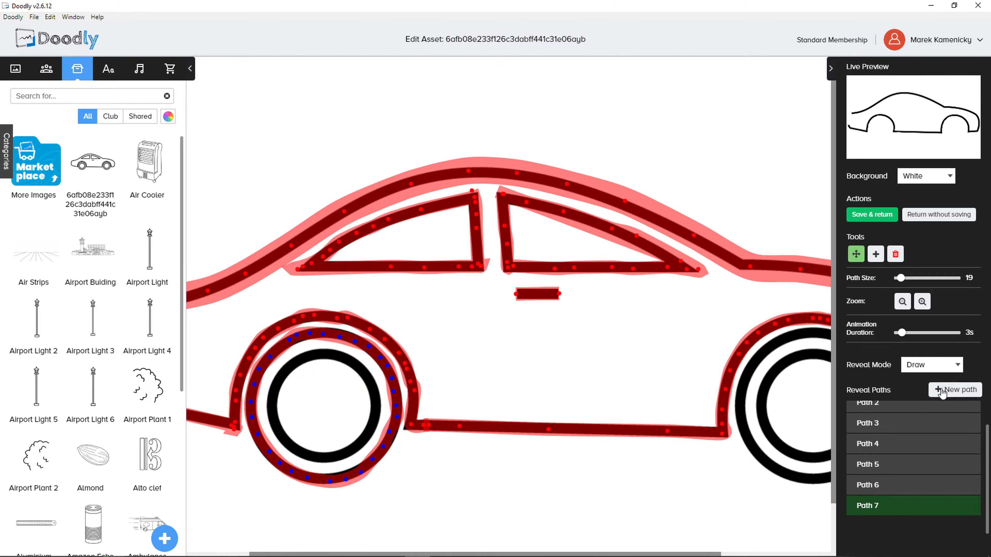
{"action": "left_click", "coordinate": [291, 367]}
{"action": "left_click", "coordinate": [285, 382]}
{"action": "left_click", "coordinate": [276, 391]}
{"action": "left_click", "coordinate": [276, 411]}
{"action": "left_click", "coordinate": [275, 424]}
{"action": "left_click", "coordinate": [290, 445]}
{"action": "left_click", "coordinate": [297, 452]}
{"action": "left_click", "coordinate": [312, 459]}
{"action": "left_click", "coordinate": [325, 462]}
Extend the eighth path up the front side of the rear wheel's inner ring
{"action": "left_click", "coordinate": [343, 458]}
{"action": "left_click", "coordinate": [354, 448]}
{"action": "left_click", "coordinate": [361, 438]}
{"action": "left_click", "coordinate": [368, 424]}
{"action": "left_click", "coordinate": [373, 411]}
{"action": "left_click", "coordinate": [373, 397]}
Close the eighth path over the top of the inner ring and adjust the stray side points onto the line
{"action": "left_click", "coordinate": [370, 382]}
{"action": "left_click", "coordinate": [360, 367]}
{"action": "left_click", "coordinate": [349, 360]}
{"action": "left_click", "coordinate": [334, 356]}
{"action": "left_click", "coordinate": [322, 354]}
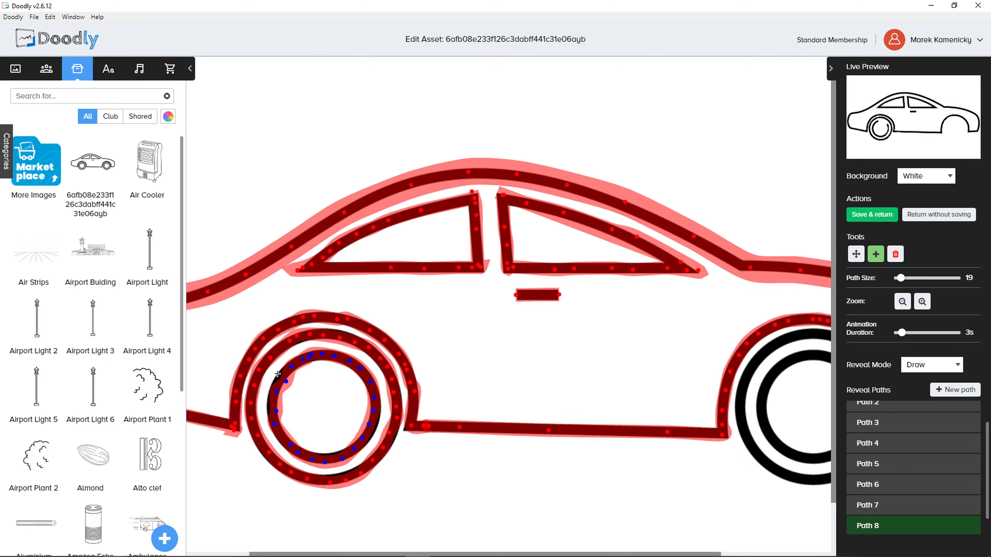
{"action": "left_click", "coordinate": [282, 381]}
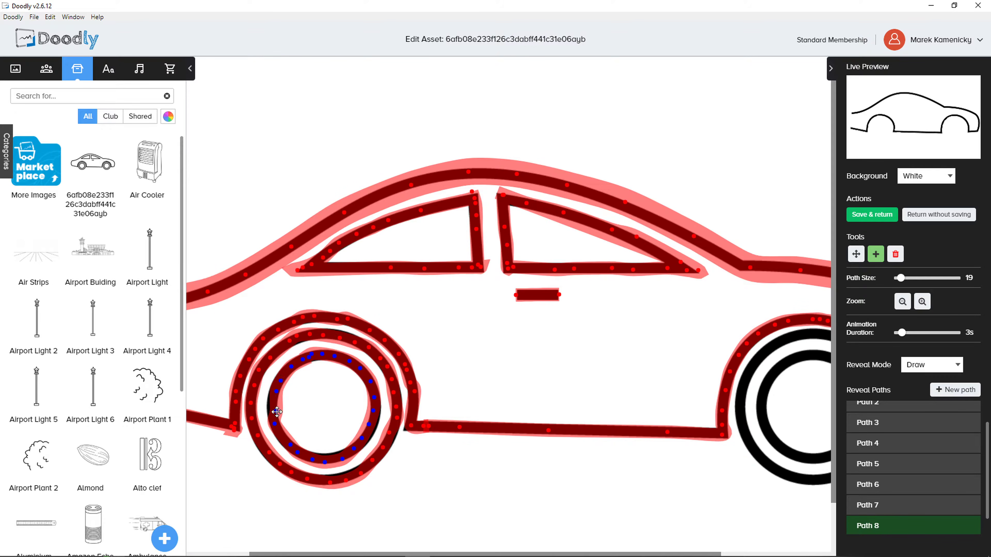
{"action": "left_click_drag", "start_coordinate": [369, 426], "coordinate": [375, 426]}
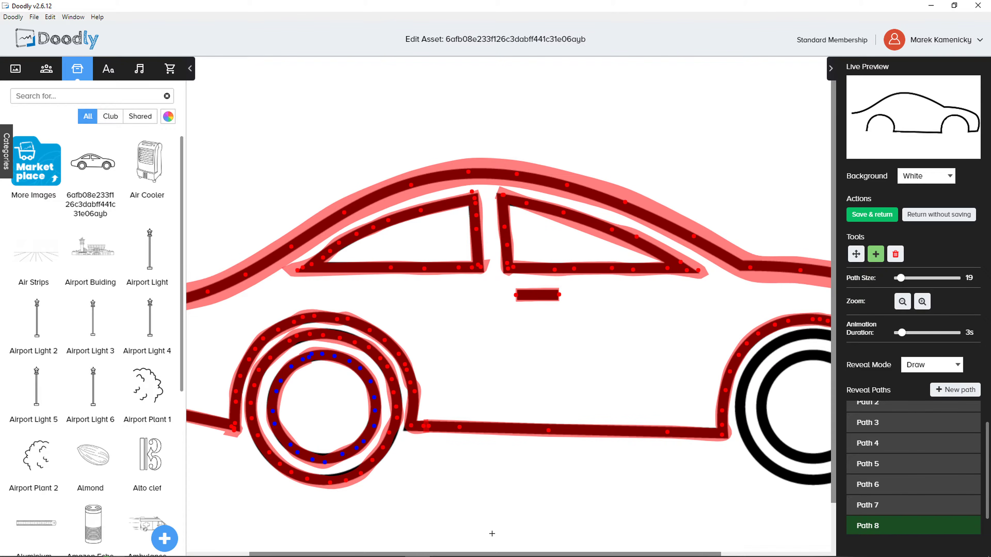
Add a ninth path and trace it down the rear side of the front wheel's outer ring to the bottom
{"action": "left_click_drag", "start_coordinate": [494, 555], "coordinate": [604, 554]}
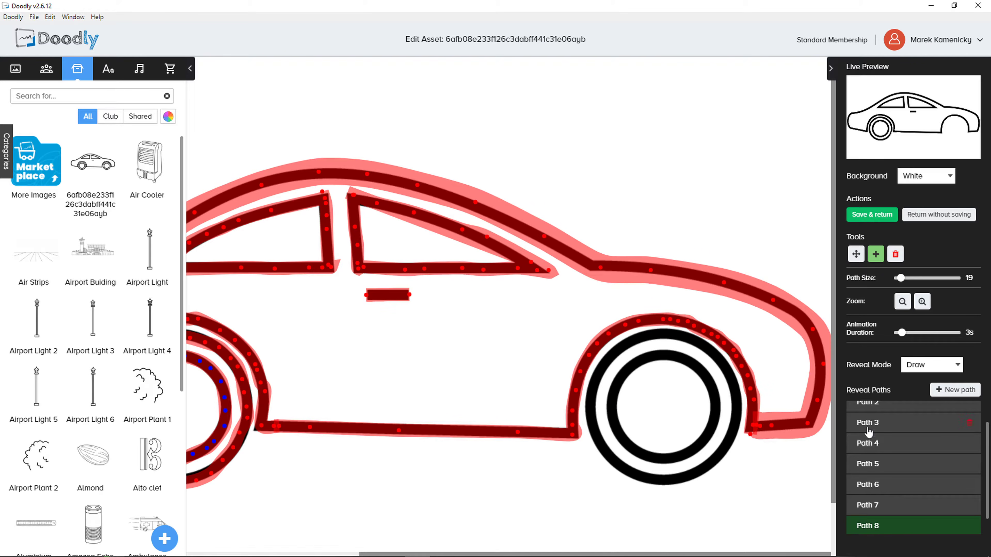
{"action": "left_click", "coordinate": [952, 390]}
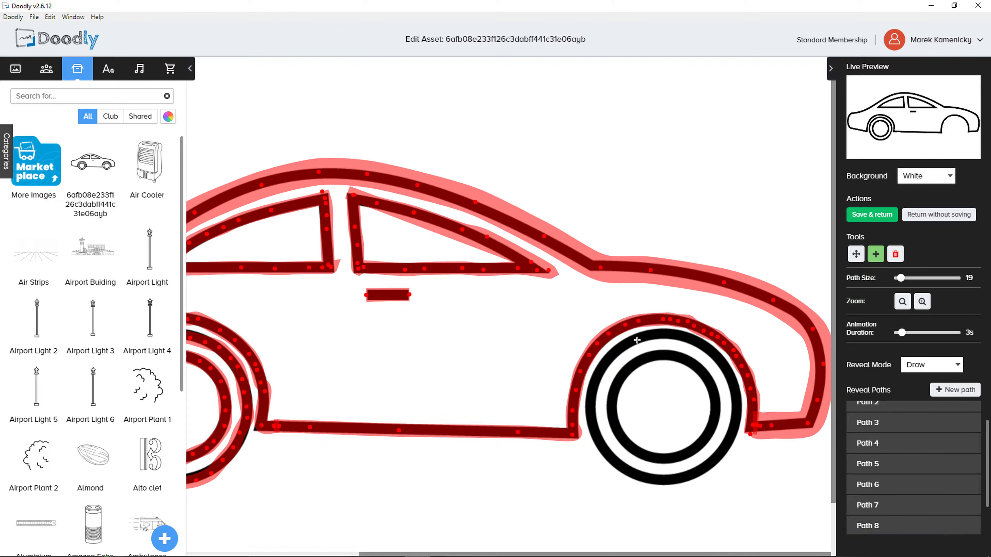
{"action": "left_click", "coordinate": [607, 360]}
{"action": "left_click", "coordinate": [593, 390]}
{"action": "left_click", "coordinate": [591, 419]}
{"action": "left_click", "coordinate": [608, 456]}
{"action": "left_click", "coordinate": [619, 466]}
{"action": "left_click", "coordinate": [642, 474]}
{"action": "left_click", "coordinate": [663, 480]}
Extend the ninth path up the front side of the front wheel's outer ring
{"action": "left_click", "coordinate": [688, 483]}
{"action": "left_click", "coordinate": [703, 476]}
{"action": "left_click", "coordinate": [715, 461]}
{"action": "left_click", "coordinate": [727, 449]}
{"action": "left_click", "coordinate": [733, 425]}
{"action": "left_click", "coordinate": [736, 410]}
{"action": "left_click", "coordinate": [736, 389]}
Close the ninth path over the top of the front wheel's outer ring and pull the stray bottom point onto the line
{"action": "left_click", "coordinate": [730, 369]}
{"action": "left_click", "coordinate": [716, 350]}
{"action": "left_click", "coordinate": [698, 342]}
{"action": "left_click", "coordinate": [676, 334]}
{"action": "left_click", "coordinate": [657, 333]}
{"action": "left_click", "coordinate": [644, 333]}
{"action": "left_click", "coordinate": [629, 342]}
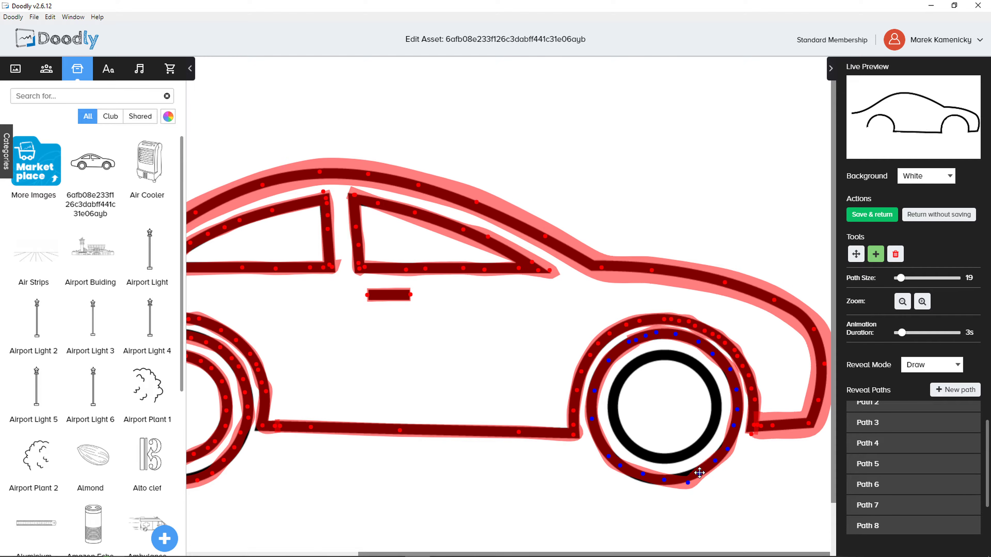
{"action": "left_click_drag", "start_coordinate": [690, 483], "coordinate": [685, 477]}
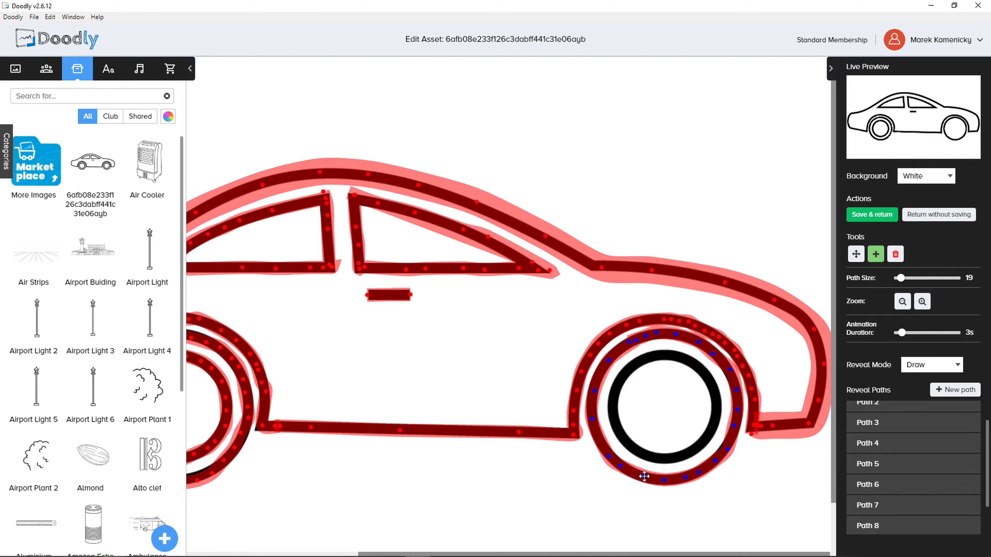
Add a tenth path around the front wheel's inner ring, and save the edited asset to return to the video
{"action": "left_click", "coordinate": [952, 390]}
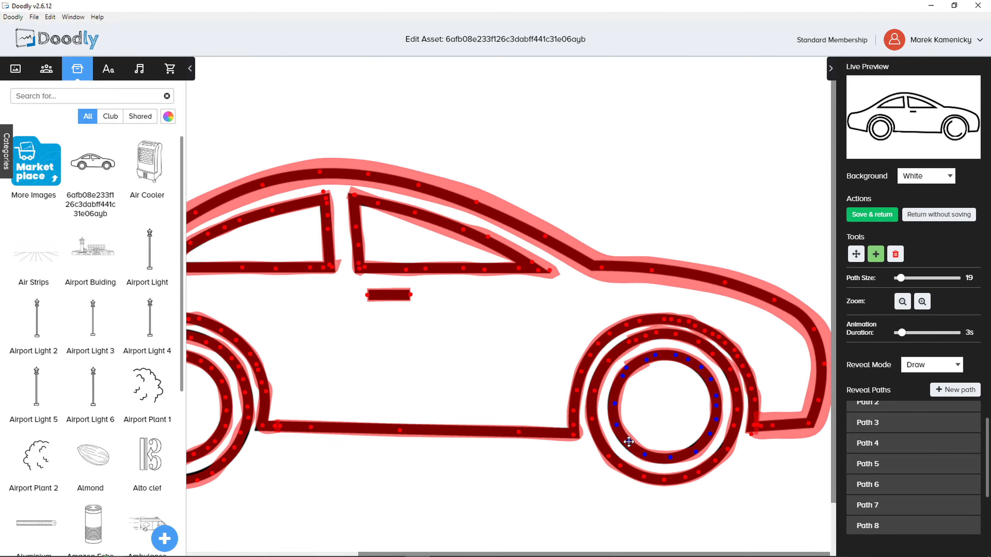
{"action": "scroll", "coordinate": [835, 468], "scroll_direction": "down", "scroll_amount": 2}
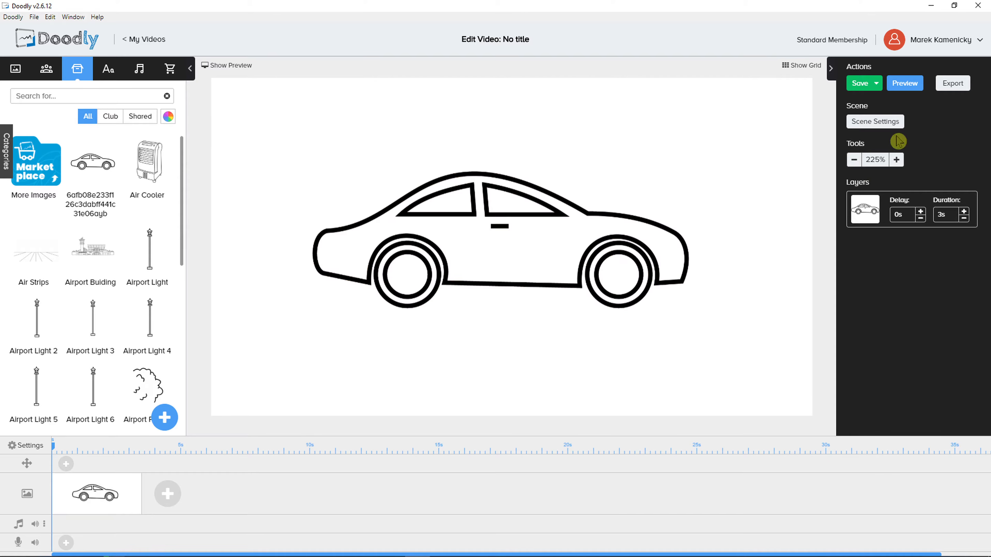
Preview the car's drawing animation and close the preview
{"action": "left_click", "coordinate": [900, 91]}
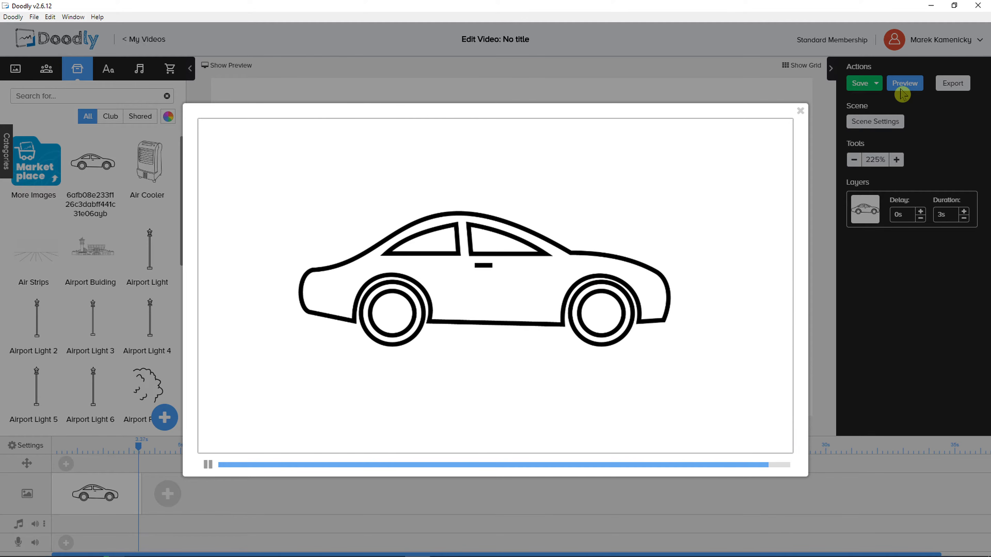
{"action": "left_click", "coordinate": [797, 112]}
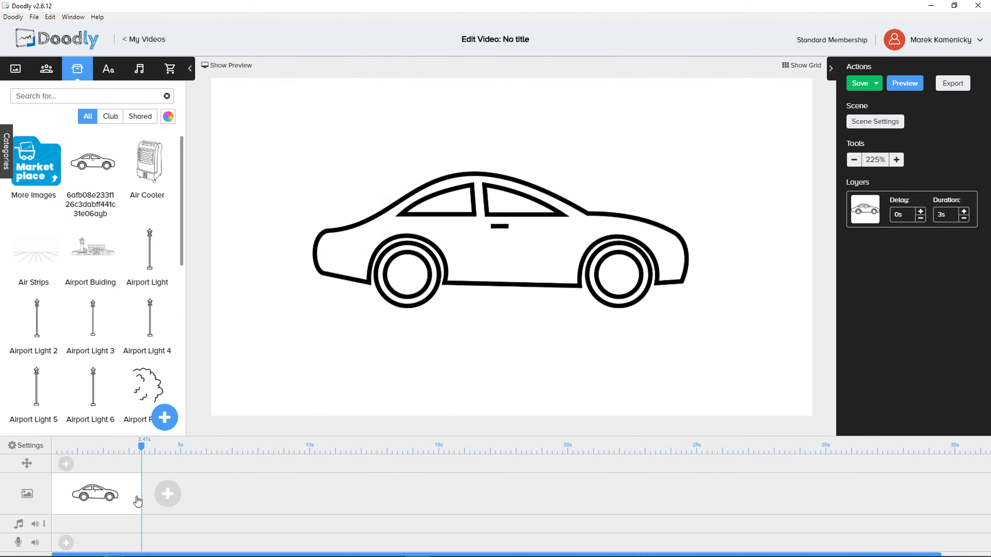
Lengthen the car scene on the timeline to a drawing duration of 8.3 s and preview the animation
{"action": "left_click_drag", "start_coordinate": [141, 492], "coordinate": [228, 480]}
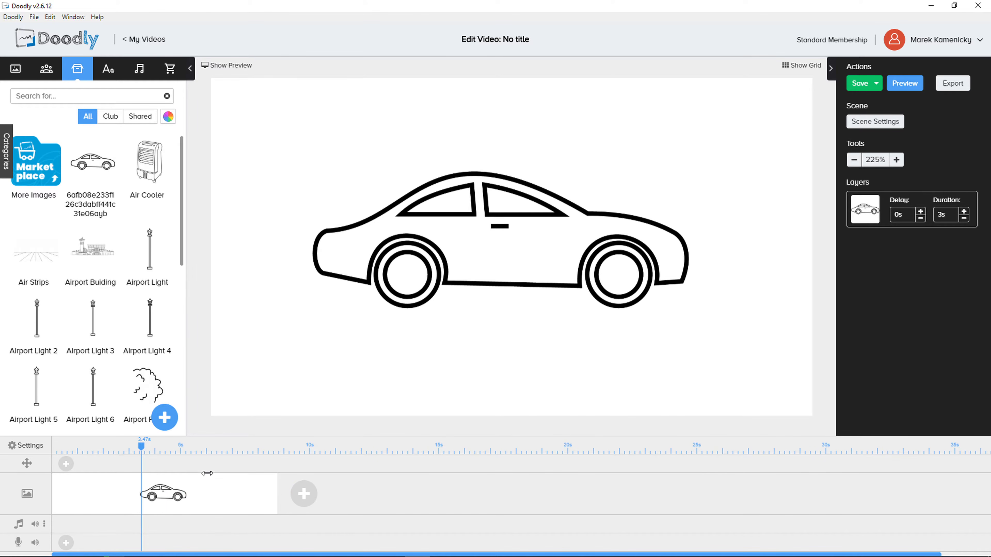
{"action": "left_click", "coordinate": [901, 89]}
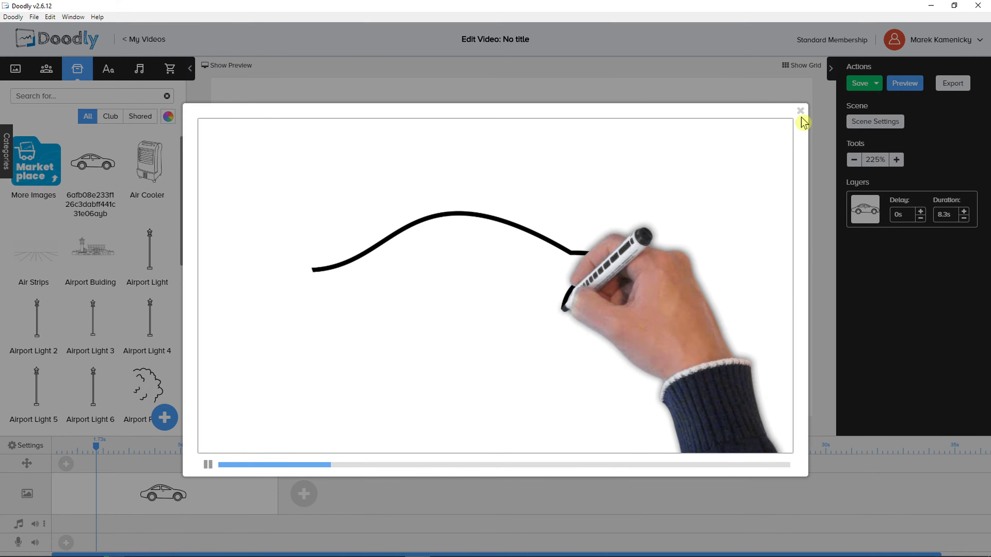
{"action": "left_click", "coordinate": [800, 111]}
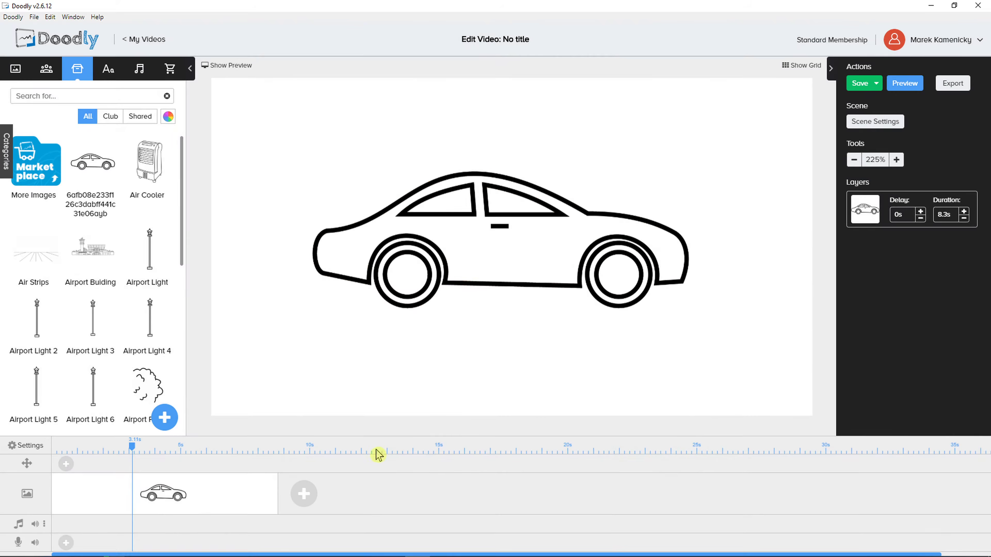
Stretch the car scene on the timeline to a drawing duration of 26.4 s and preview the slower animation
{"action": "left_click_drag", "start_coordinate": [280, 492], "coordinate": [755, 486]}
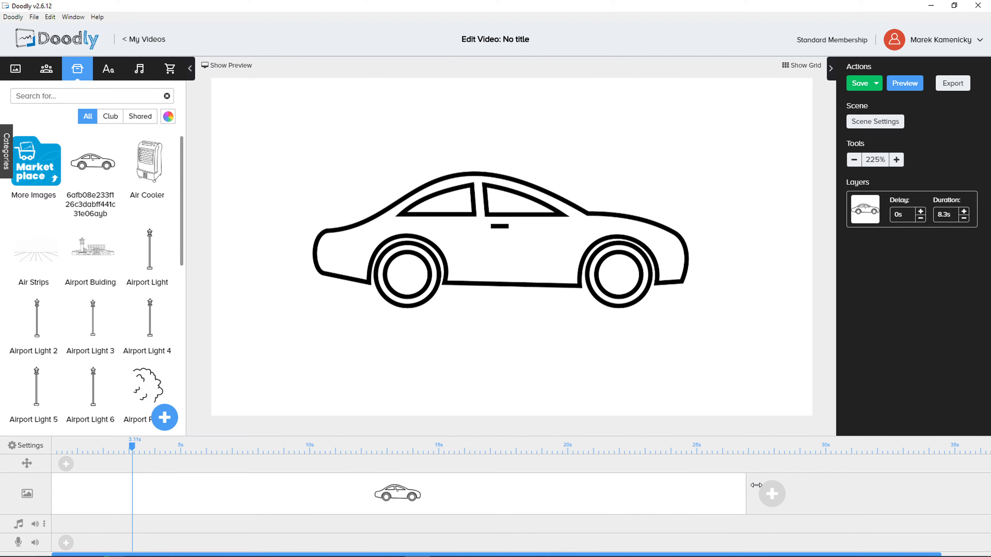
{"action": "left_click", "coordinate": [903, 90]}
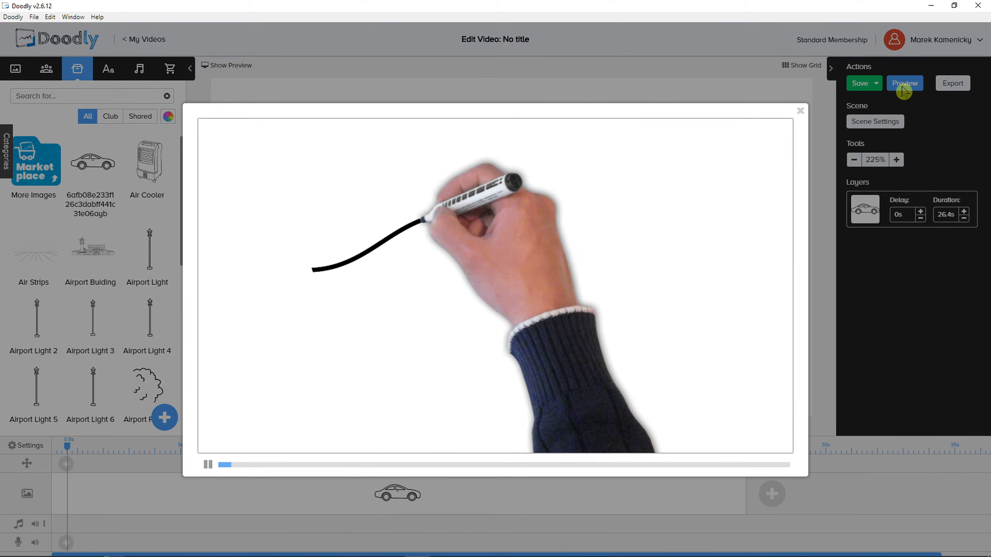